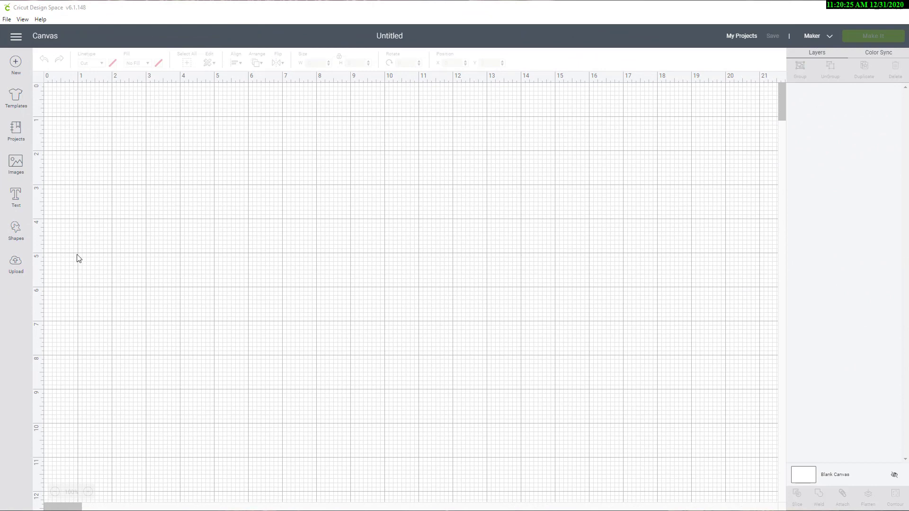
# Step: Upload the image file Valentines Cake Toppers.svg, save it under its existing name and insert it on the canvas
pyautogui.click(15, 262)
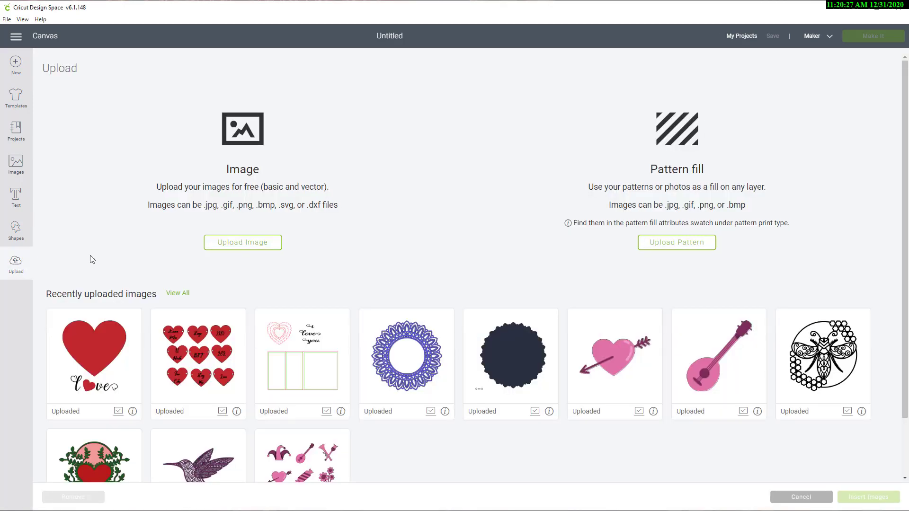
pyautogui.click(267, 244)
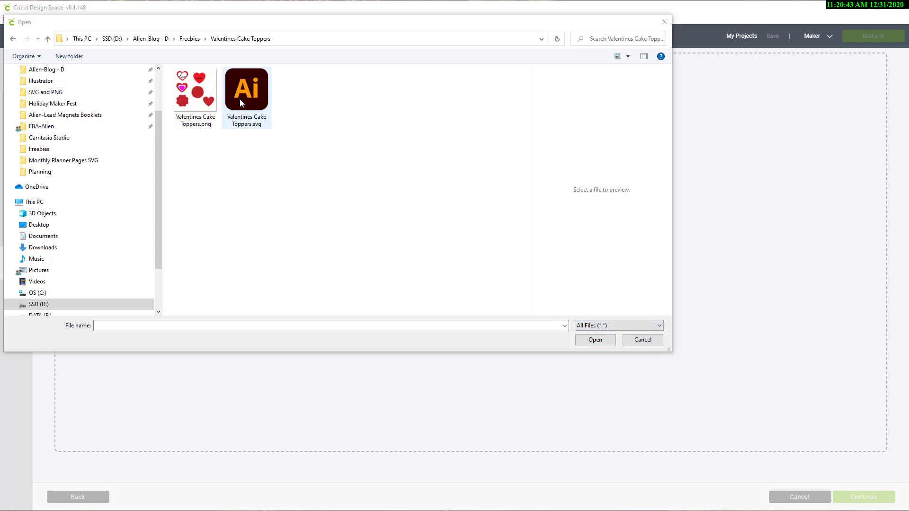
pyautogui.click(240, 99)
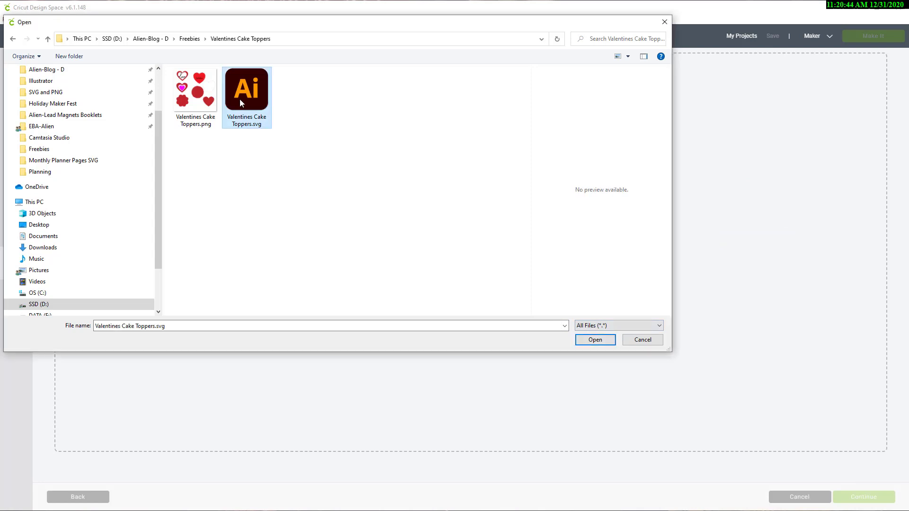
pyautogui.click(606, 345)
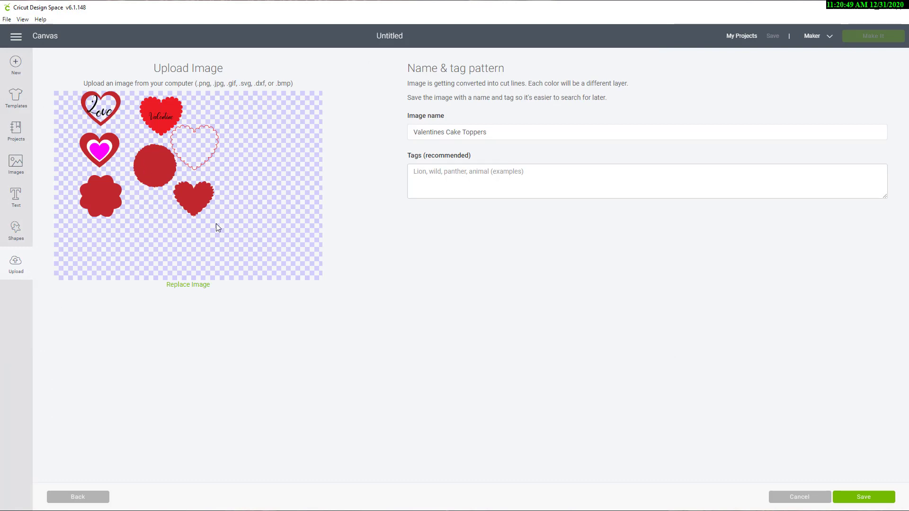
pyautogui.click(864, 499)
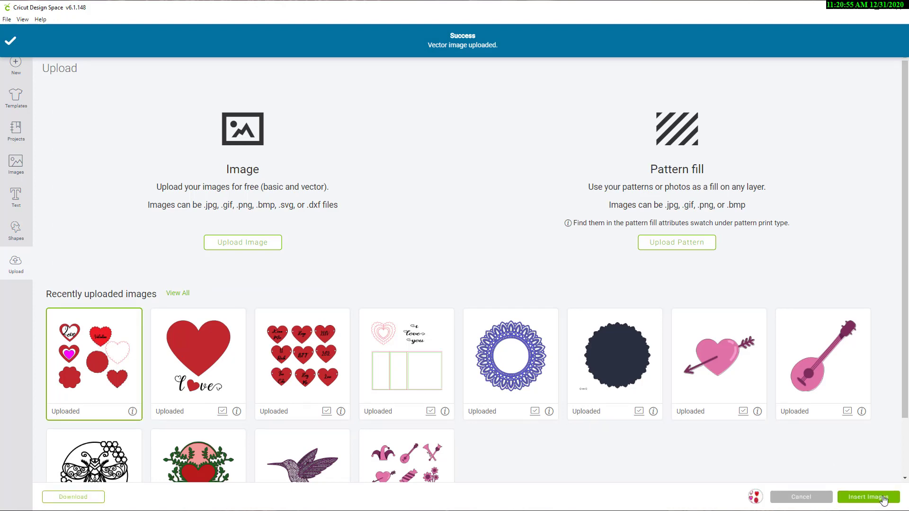
pyautogui.click(883, 498)
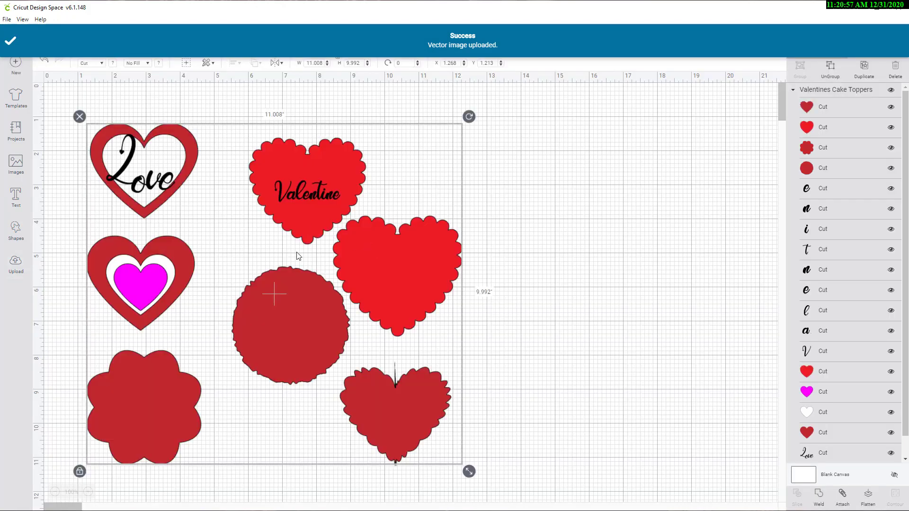
# Step: Ungroup the cake topper design and move the two bright red scalloped hearts clear of the other shapes and the Valentine lettering
pyautogui.moveTo(374, 270); pyautogui.dragTo(451, 284)
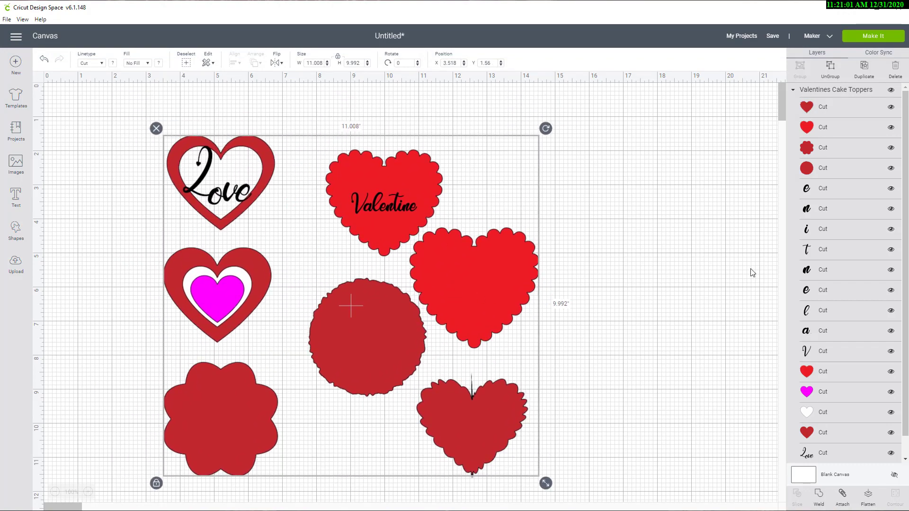
pyautogui.click(830, 67)
pyautogui.moveTo(496, 291); pyautogui.dragTo(707, 186)
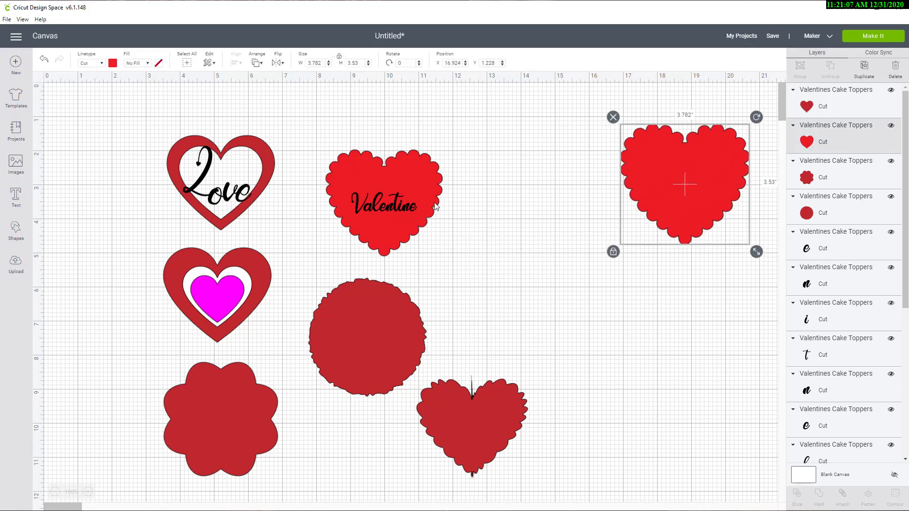
pyautogui.moveTo(428, 187); pyautogui.dragTo(547, 158)
# Step: Select all the letters of the word Valentine together and weld them into one shape
pyautogui.click(389, 212)
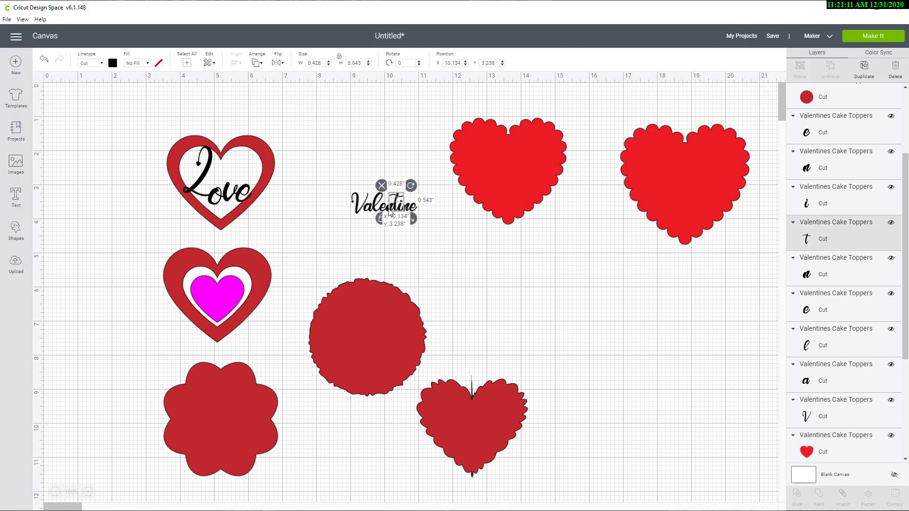
pyautogui.click(330, 208)
pyautogui.moveTo(329, 207); pyautogui.dragTo(427, 213)
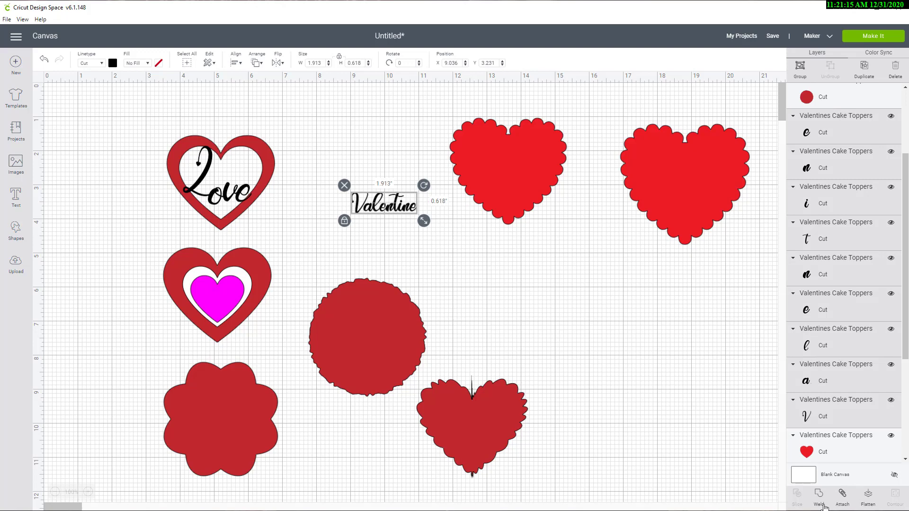
pyautogui.click(819, 495)
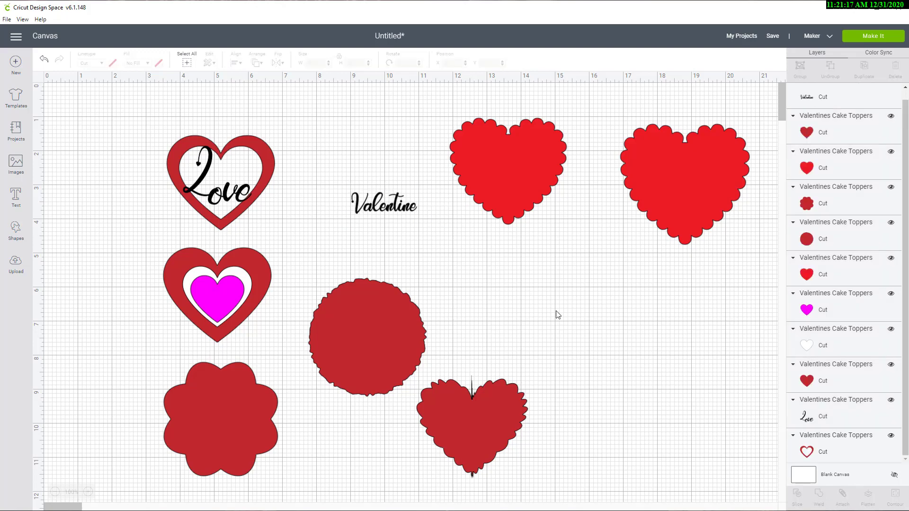
# Step: Change the welded Valentine word's linetype to Draw and its Fine Point (0.4mm) pen colour to Candy Corn
pyautogui.click(375, 208)
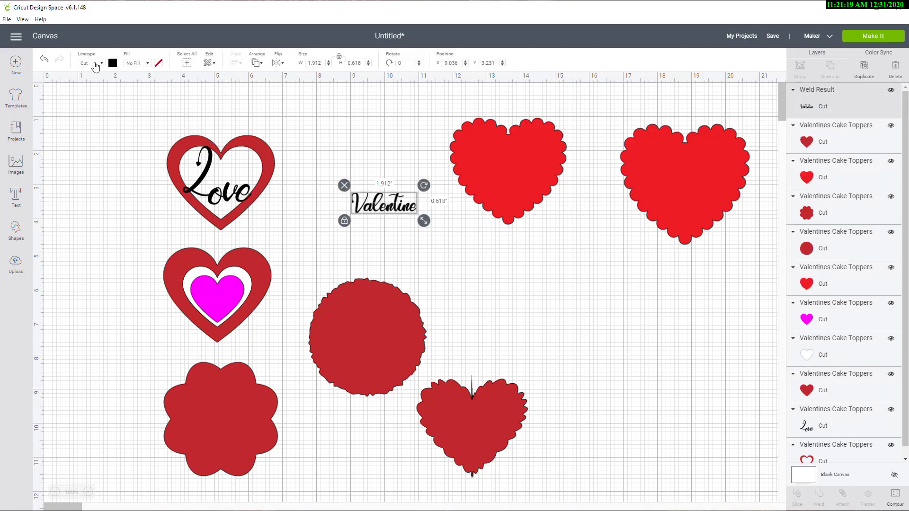
pyautogui.click(101, 66)
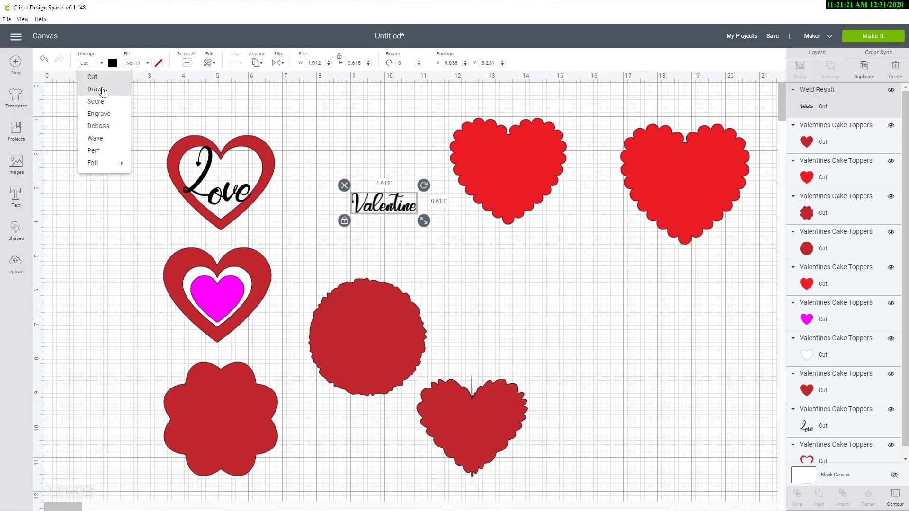
pyautogui.click(104, 90)
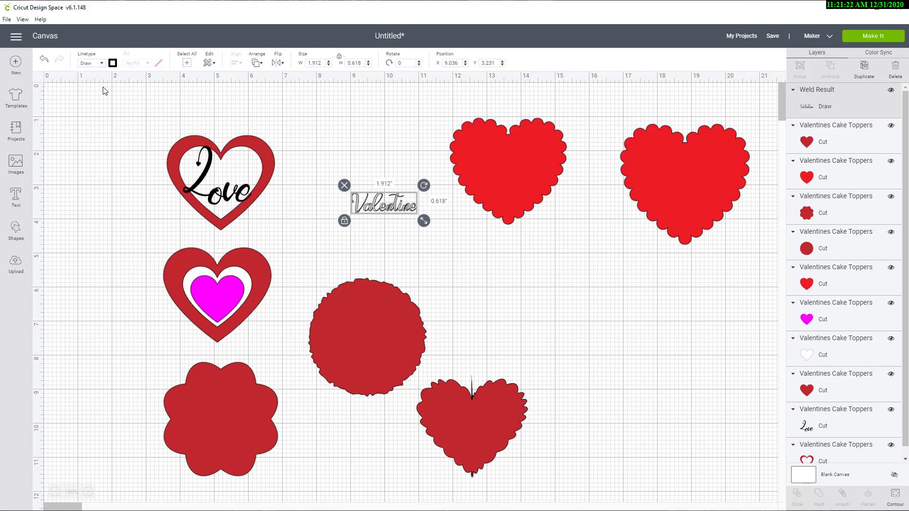
pyautogui.click(113, 63)
pyautogui.scroll(-5, 142, 156)
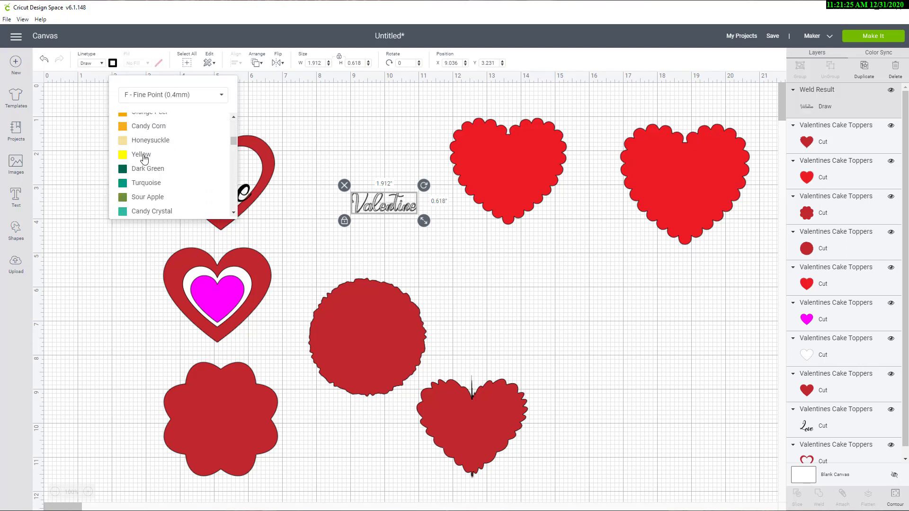
pyautogui.scroll(-1, 157, 155)
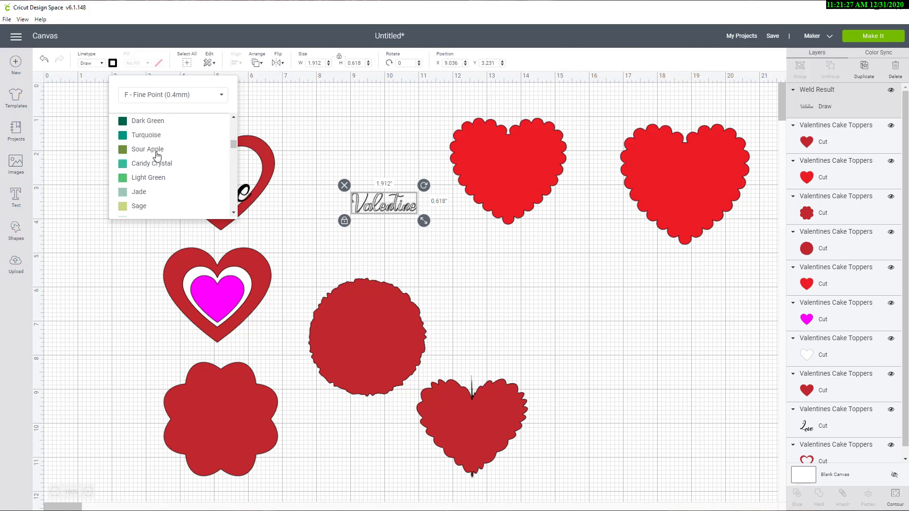
pyautogui.scroll(-3, 158, 156)
pyautogui.scroll(5, 158, 155)
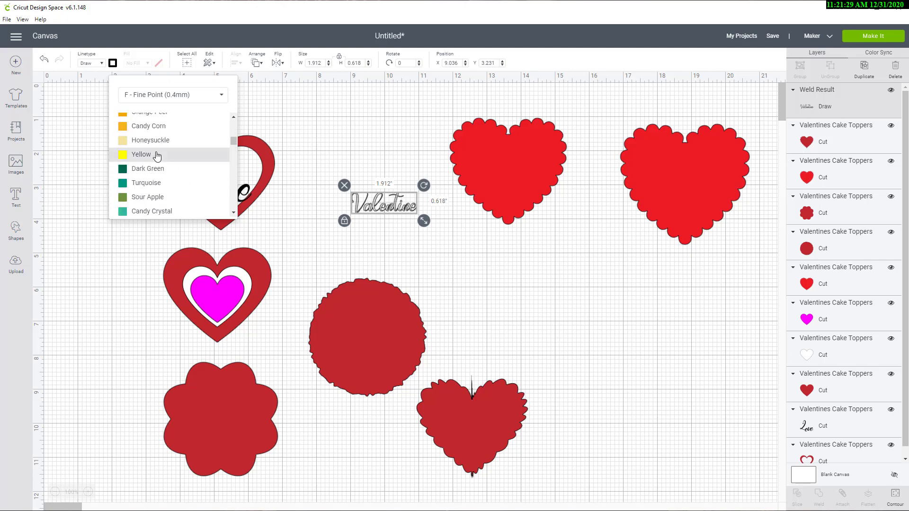
pyautogui.click(157, 126)
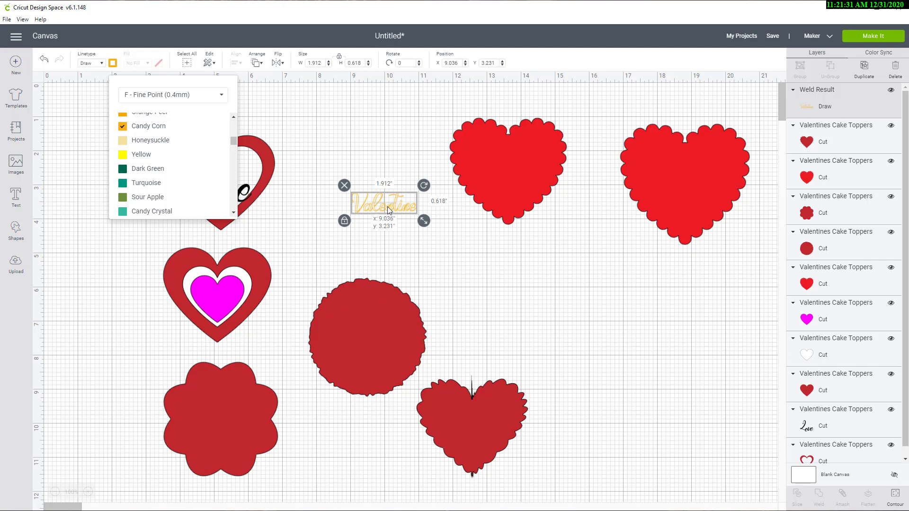
# Step: Place the Valentine word enlarged on the smaller bright red scalloped heart, then group and attach the two
pyautogui.moveTo(388, 209); pyautogui.dragTo(513, 214)
pyautogui.click(553, 253)
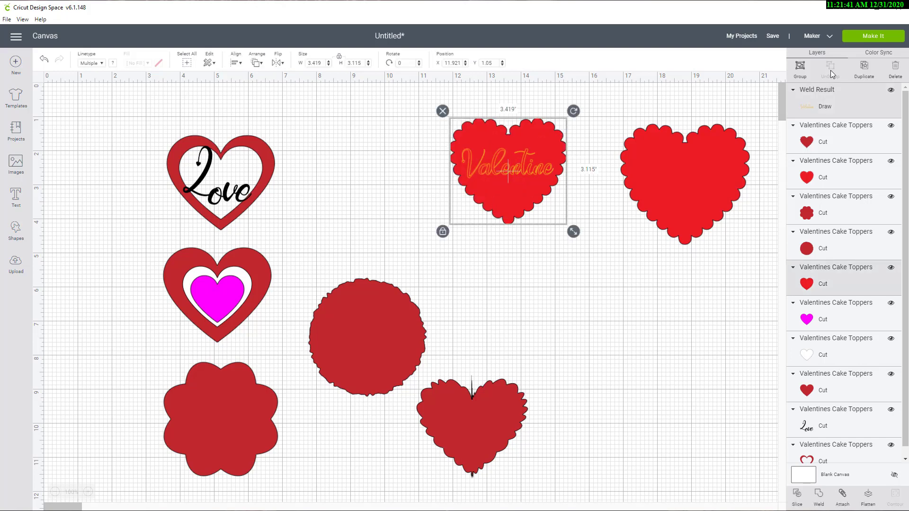
pyautogui.click(796, 66)
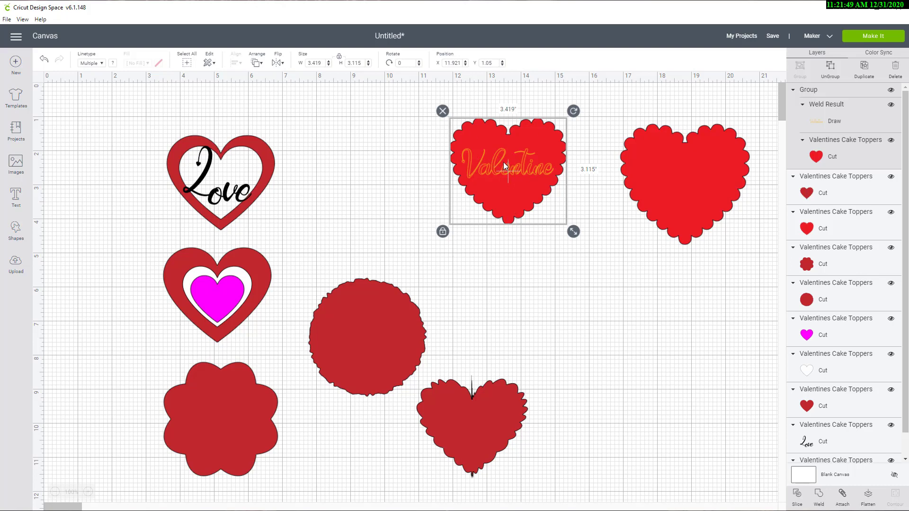
pyautogui.click(843, 496)
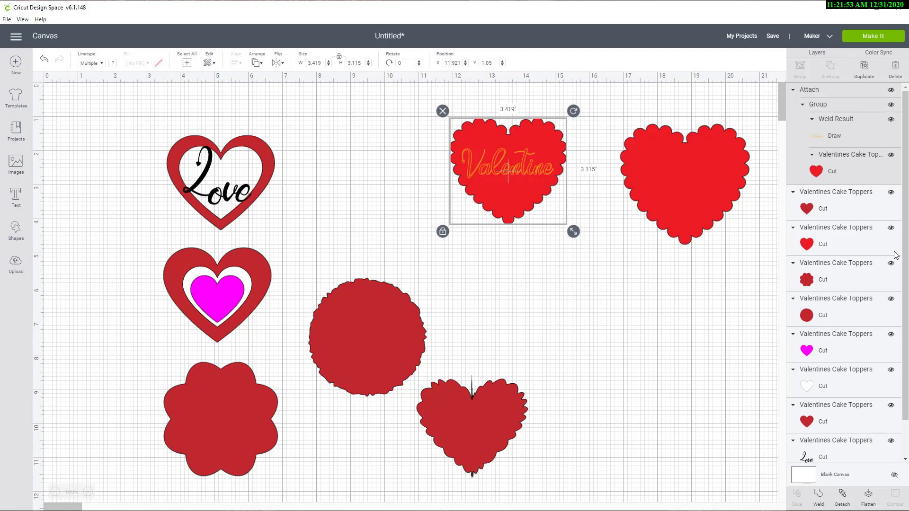
# Step: Duplicate the Valentine heart and the larger plain scalloped heart, offsetting each copy slightly below its original
pyautogui.click(863, 71)
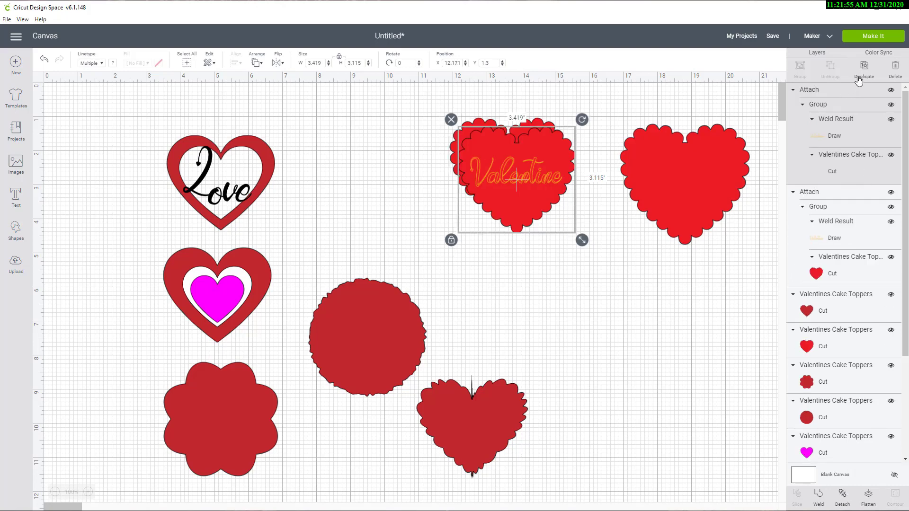
pyautogui.moveTo(550, 184); pyautogui.dragTo(555, 219)
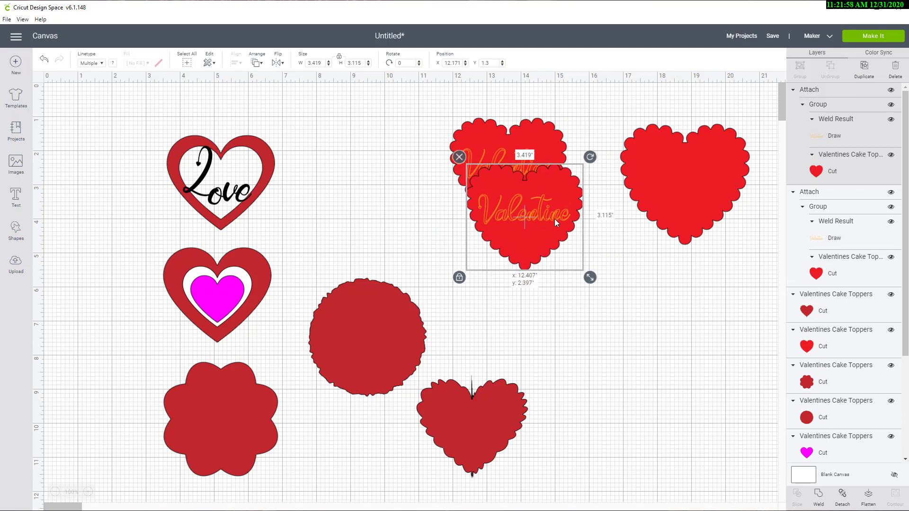
pyautogui.click(711, 189)
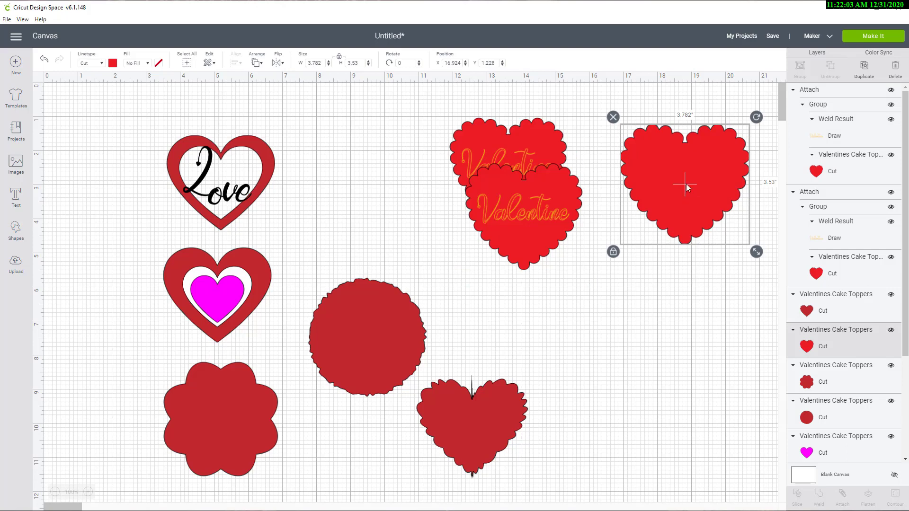
pyautogui.moveTo(683, 186)
pyautogui.mouseDown()
pyautogui.moveTo(684, 169)
pyautogui.moveTo(681, 177)
pyautogui.mouseUp()
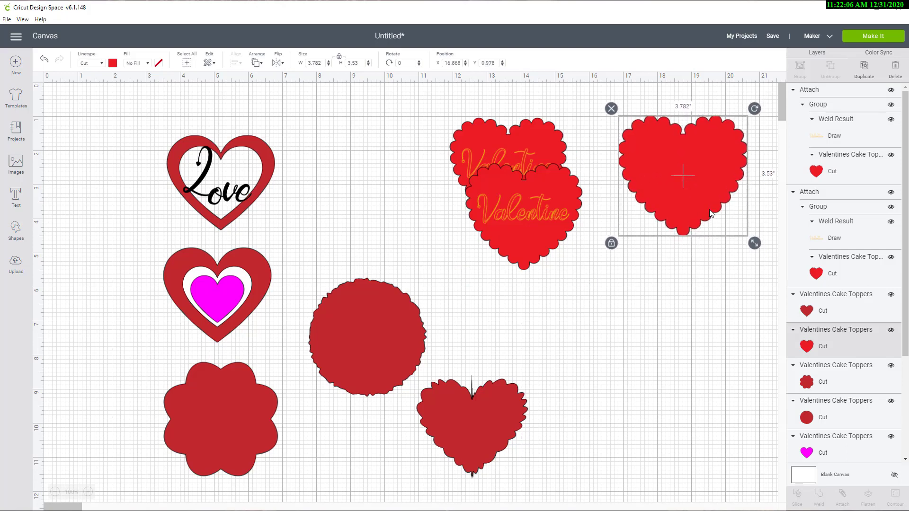
pyautogui.click(864, 65)
pyautogui.moveTo(720, 176); pyautogui.dragTo(712, 201)
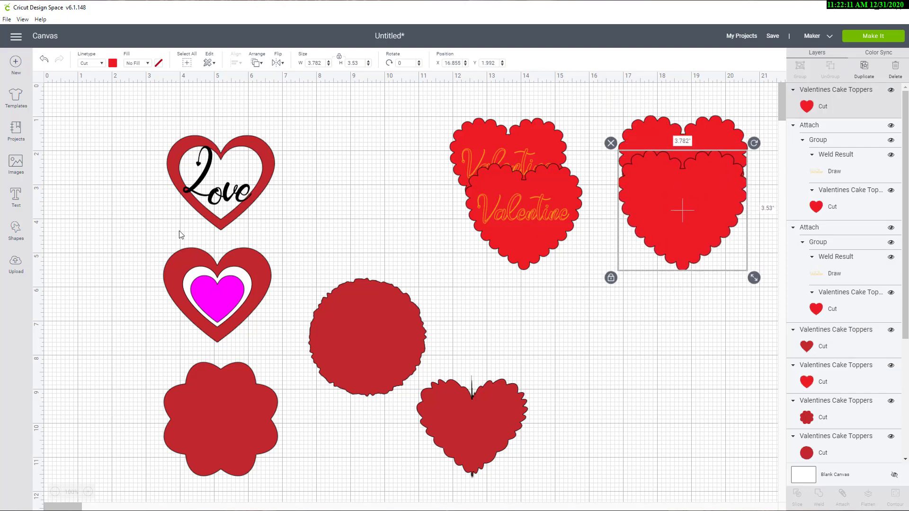
# Step: Move the Love word and its heart frame together beside the Valentine hearts and weld them into one shape
pyautogui.click(189, 191)
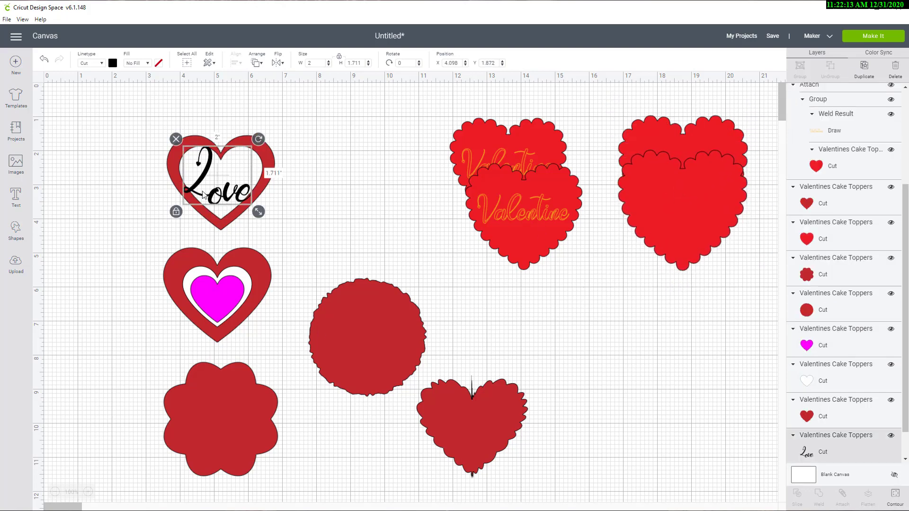
pyautogui.click(262, 195)
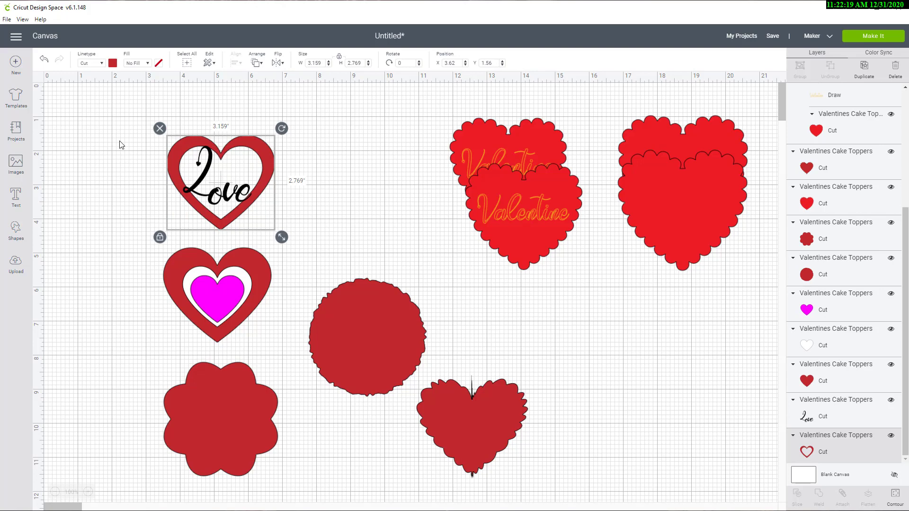
pyautogui.moveTo(114, 127)
pyautogui.mouseDown()
pyautogui.moveTo(249, 189)
pyautogui.moveTo(274, 219)
pyautogui.moveTo(296, 194)
pyautogui.moveTo(356, 176)
pyautogui.moveTo(386, 173)
pyautogui.moveTo(389, 193)
pyautogui.mouseUp()
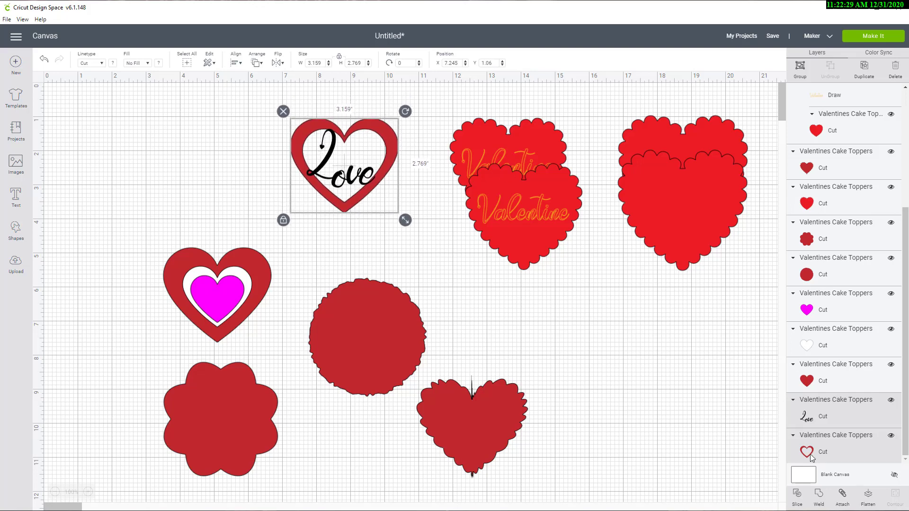
pyautogui.click(820, 497)
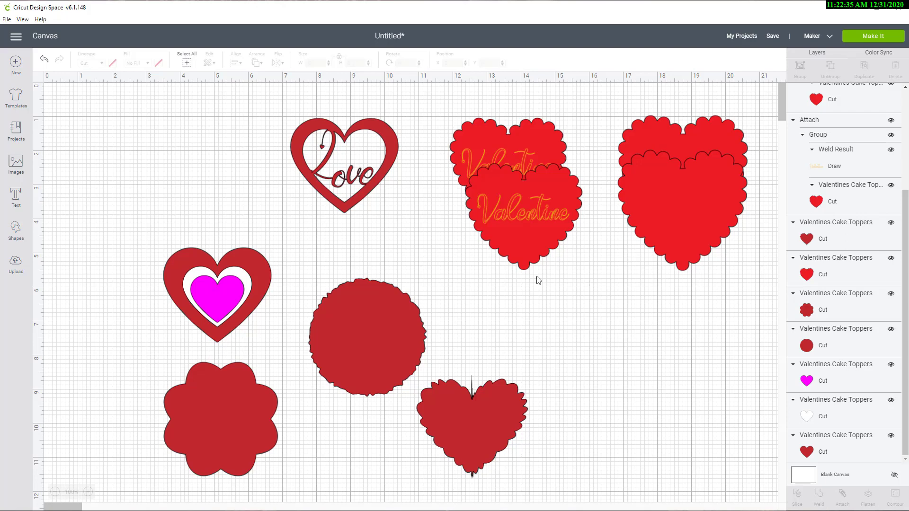
# Step: Move the welded Love heart up near the canvas's upper edge and the dark red scalloped circle up beneath it
pyautogui.click(379, 182)
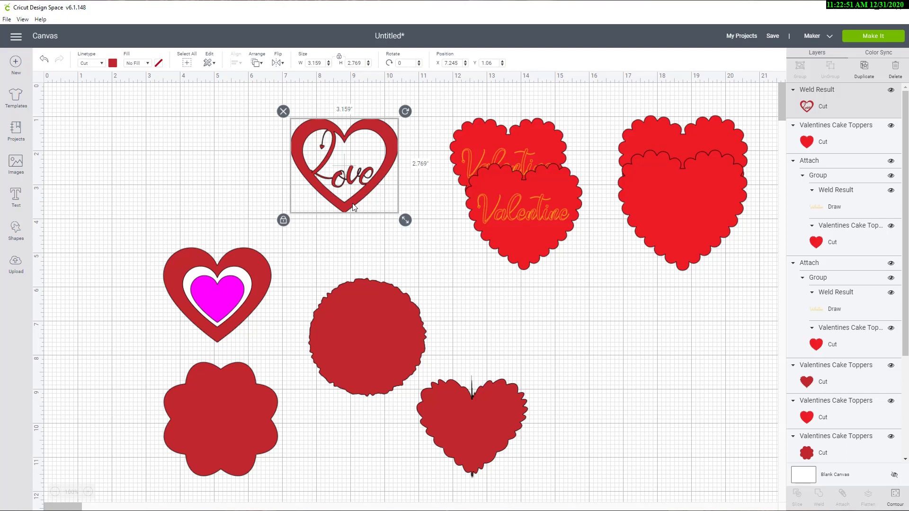
pyautogui.moveTo(352, 207); pyautogui.dragTo(369, 183)
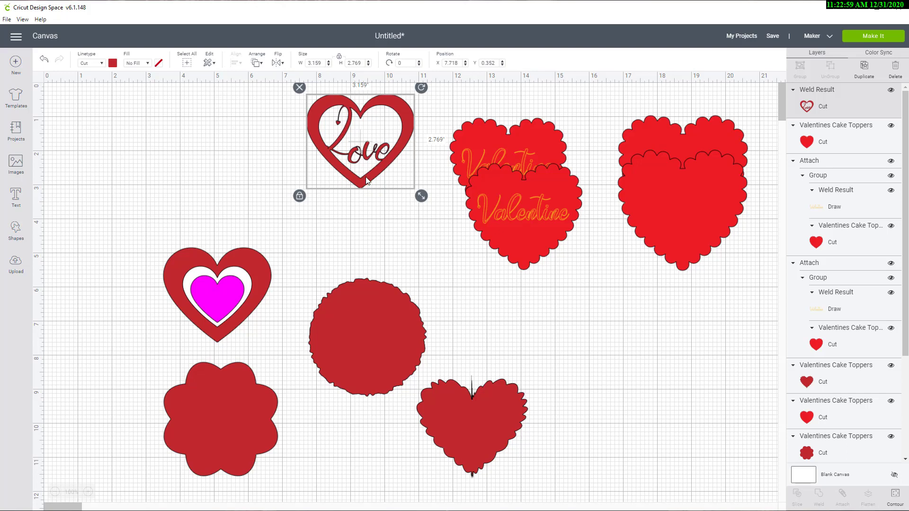
pyautogui.click(386, 329)
pyautogui.moveTo(385, 329); pyautogui.dragTo(393, 266)
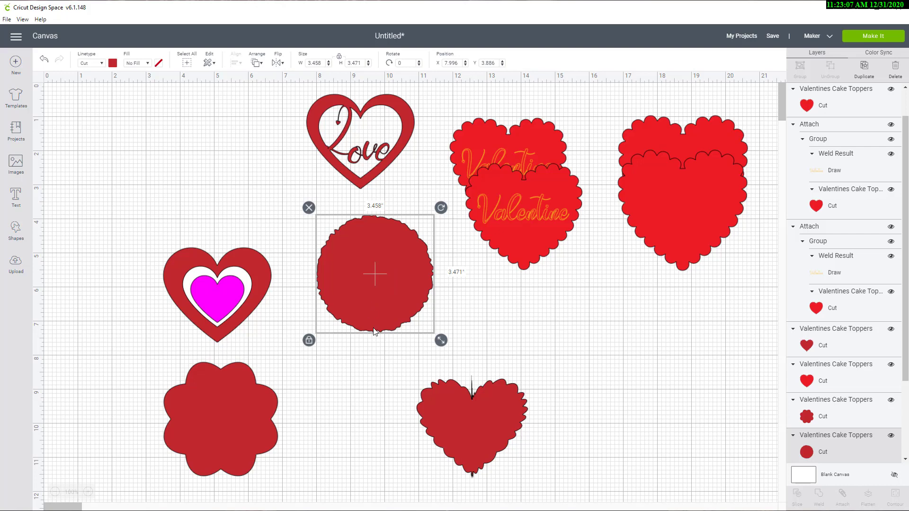
pyautogui.click(450, 291)
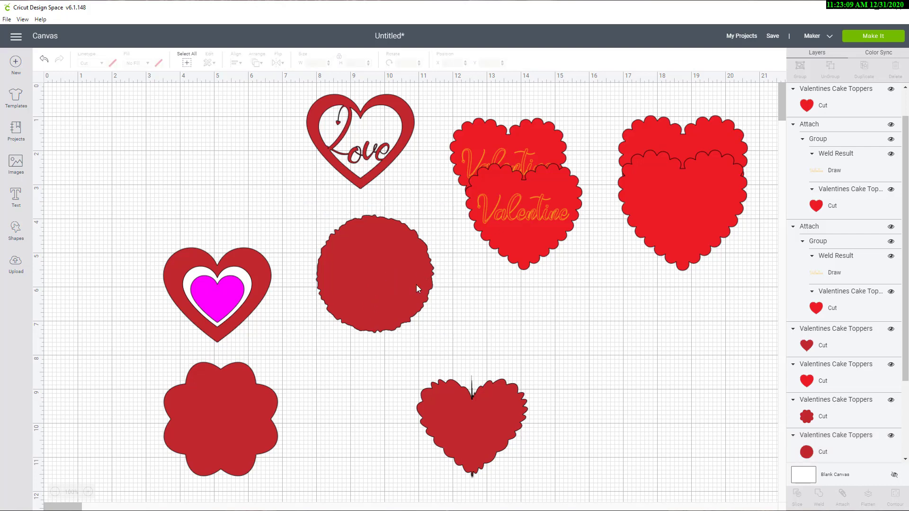
# Step: Add the text Love and set it in the Cricut writing font Alexis Mattox - Emma Rae
pyautogui.click(15, 196)
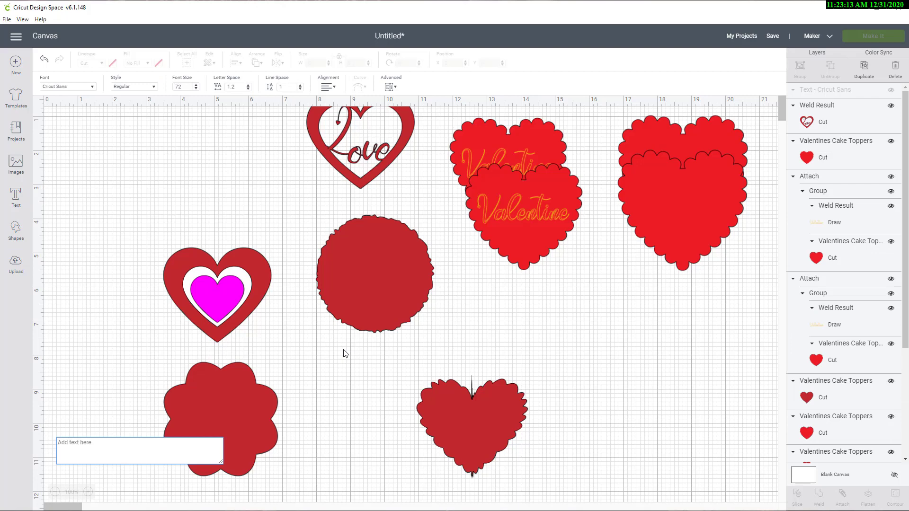
pyautogui.write('Love')
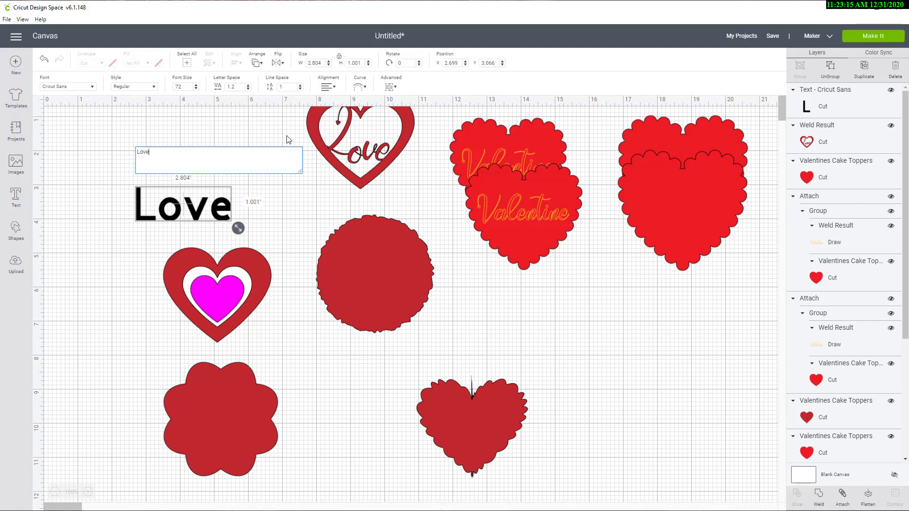
pyautogui.click(94, 87)
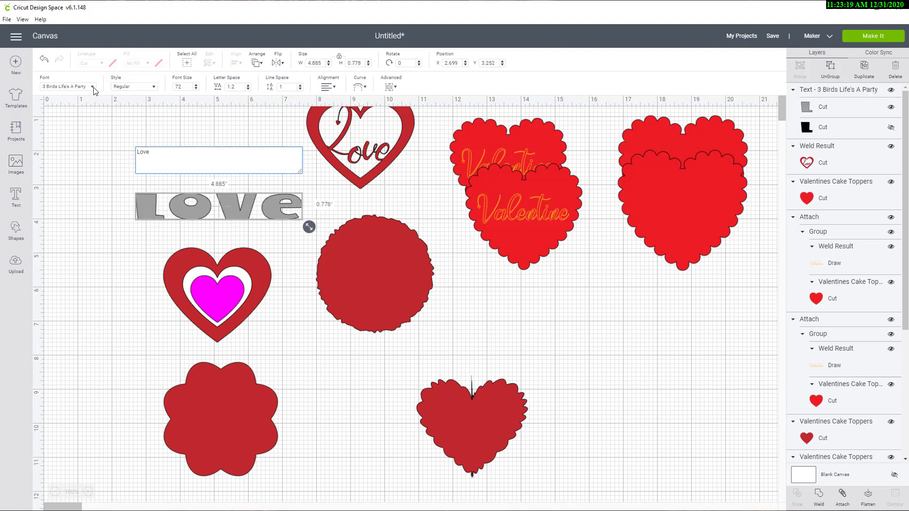
pyautogui.click(94, 88)
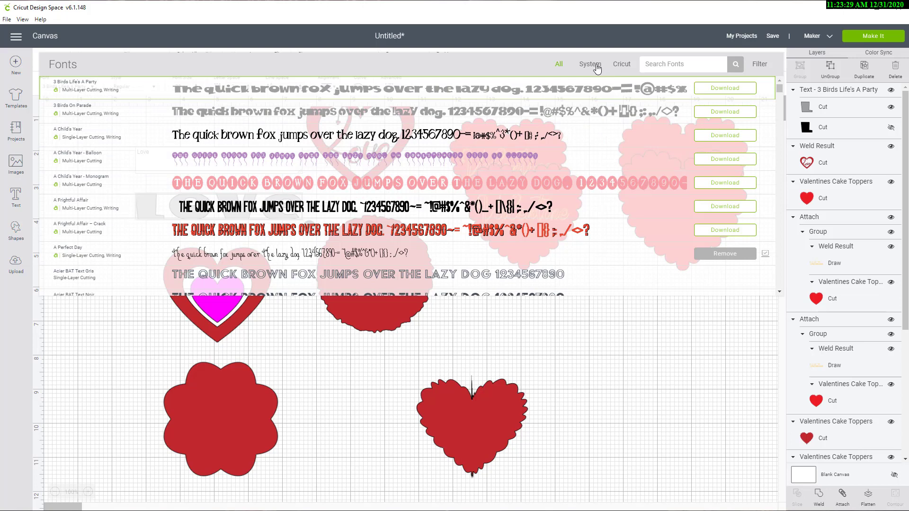
pyautogui.click(621, 64)
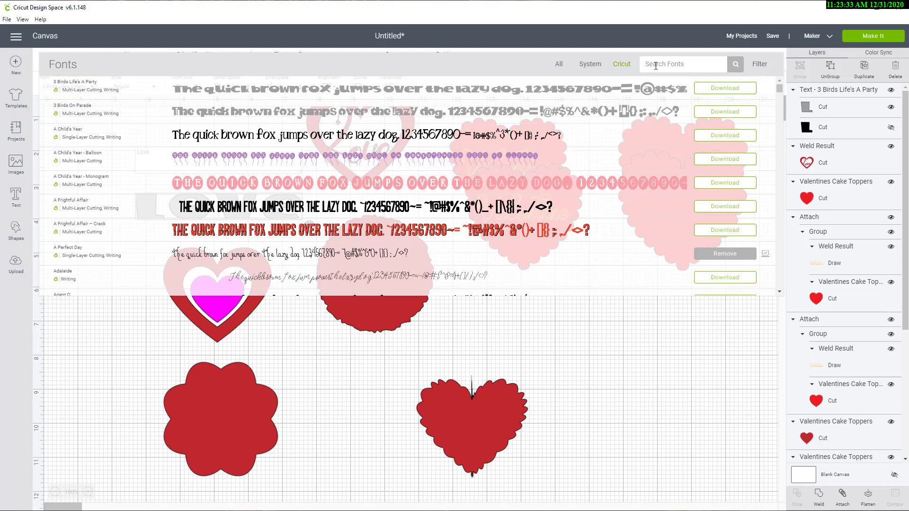
pyautogui.click(760, 68)
pyautogui.click(760, 68)
pyautogui.click(760, 68)
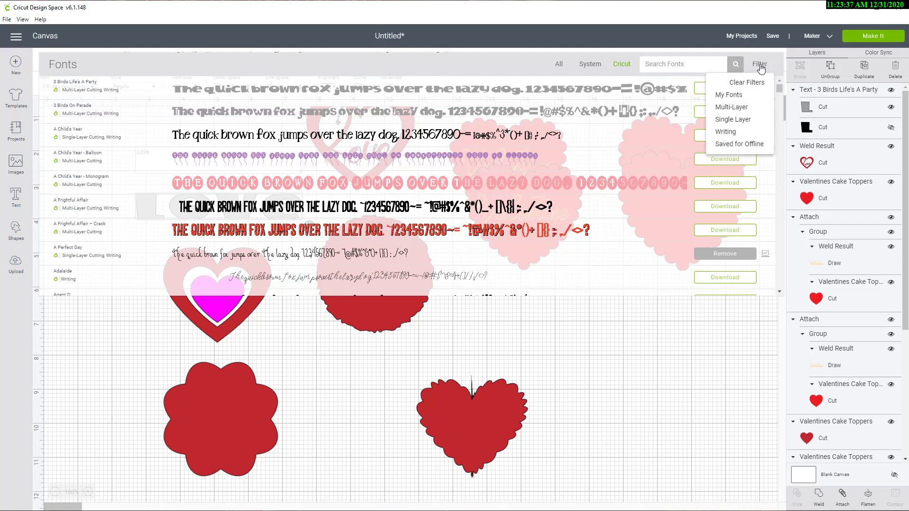
pyautogui.click(730, 134)
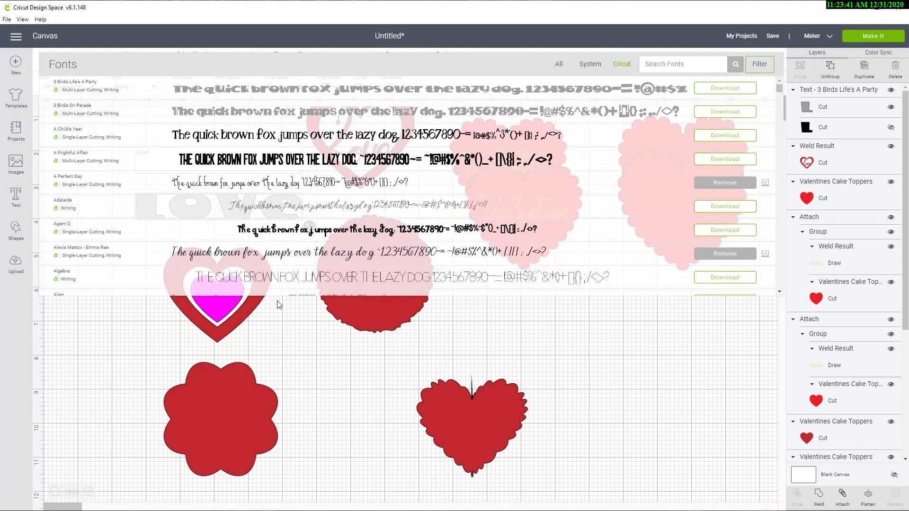
pyautogui.click(193, 257)
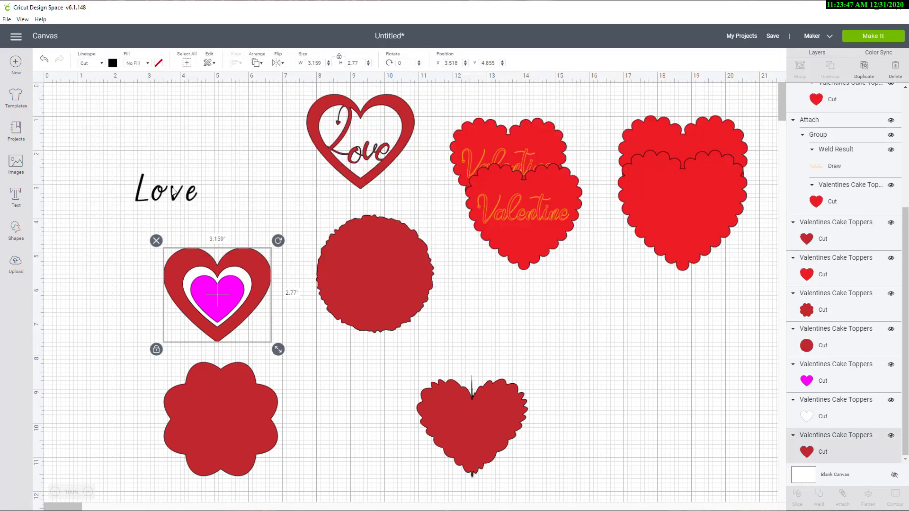
# Step: Place the new Love text on the dark red scalloped circle and set its linetype to Draw in Candy Corn
pyautogui.click(179, 199)
pyautogui.moveTo(179, 199); pyautogui.dragTo(384, 282)
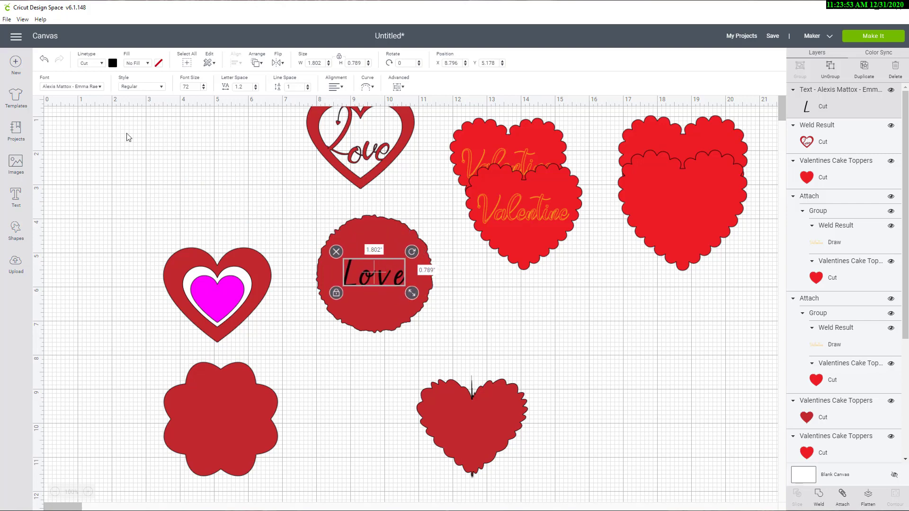
pyautogui.click(103, 64)
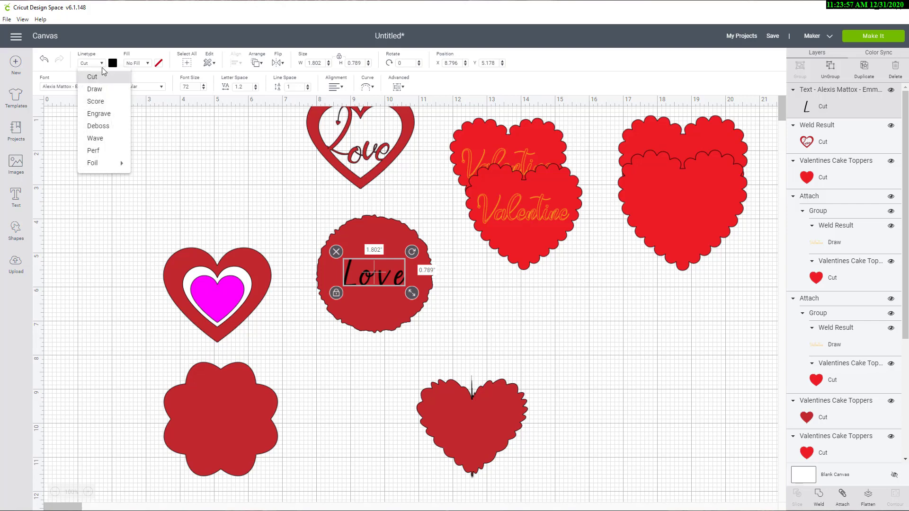
pyautogui.click(94, 89)
pyautogui.click(112, 63)
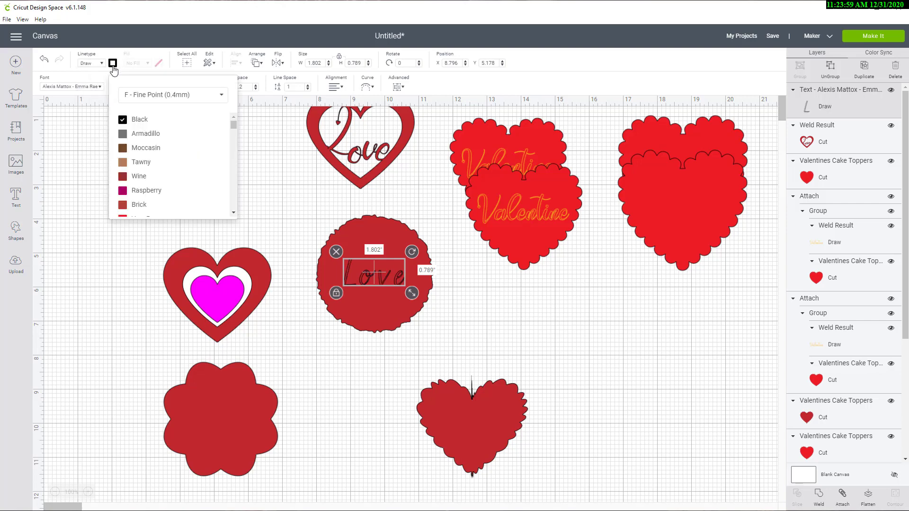
pyautogui.scroll(-3, 154, 160)
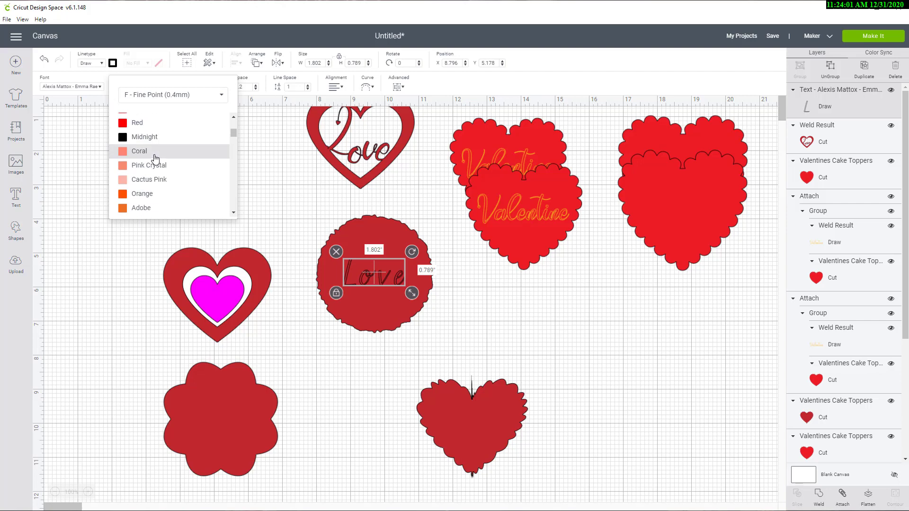
pyautogui.scroll(-3, 155, 158)
pyautogui.click(147, 126)
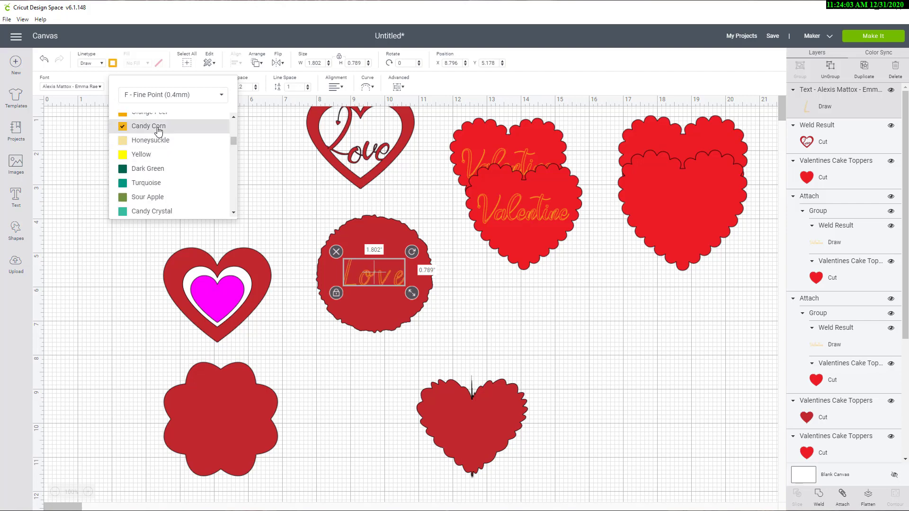
pyautogui.click(357, 351)
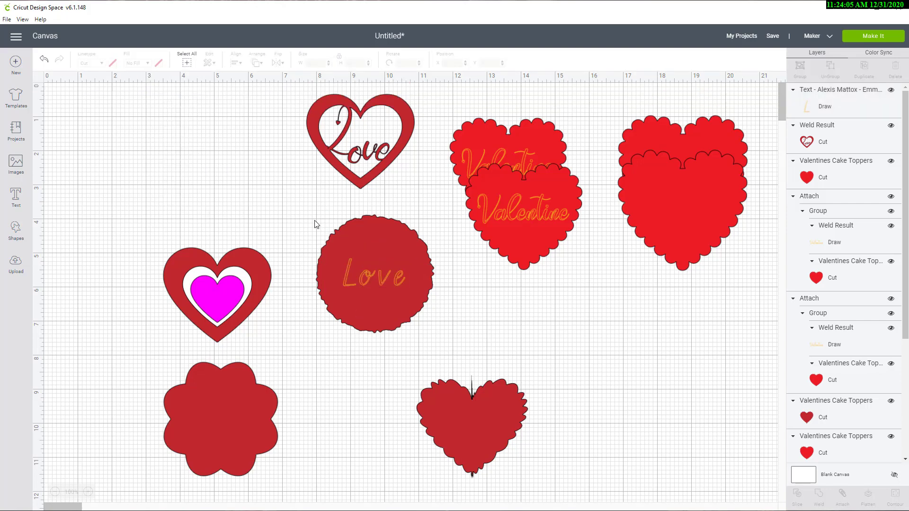
# Step: Center the Love text horizontally and vertically on the dark red scalloped circle
pyautogui.moveTo(316, 224); pyautogui.dragTo(375, 320)
pyautogui.click(526, 316)
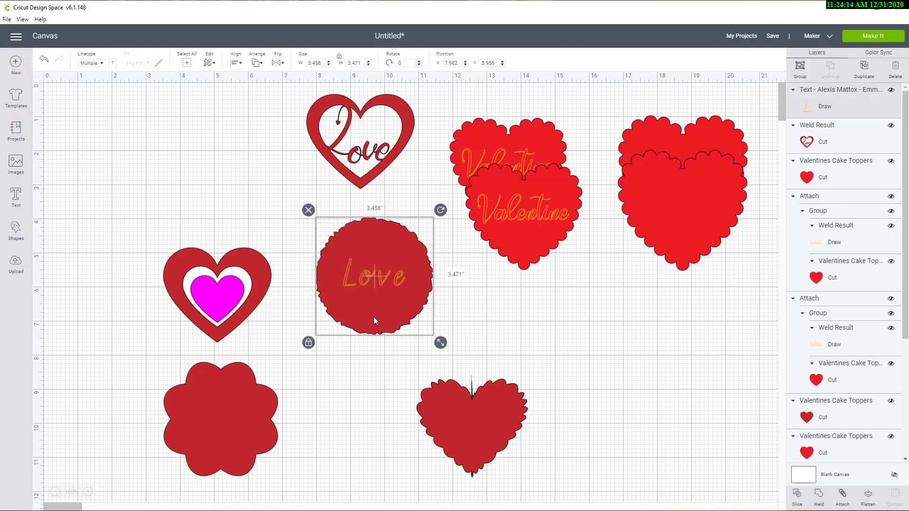
pyautogui.click(234, 63)
pyautogui.click(236, 65)
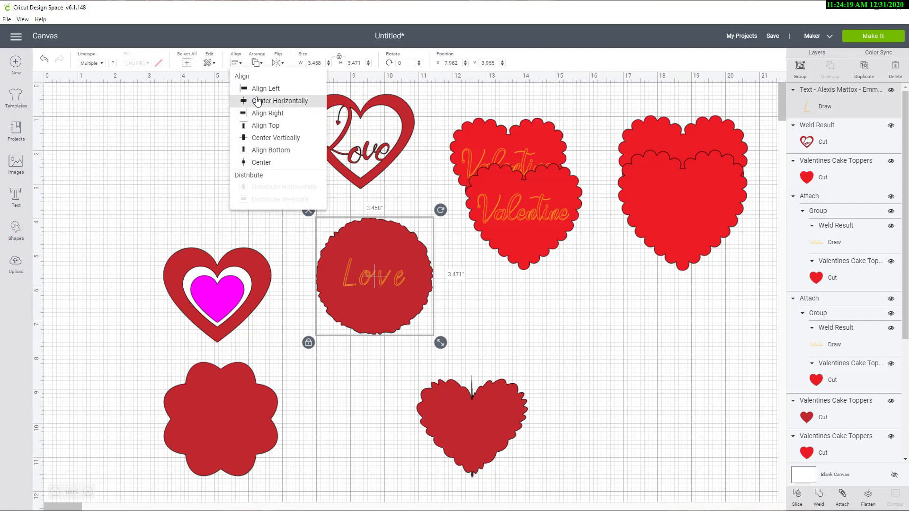
pyautogui.click(257, 101)
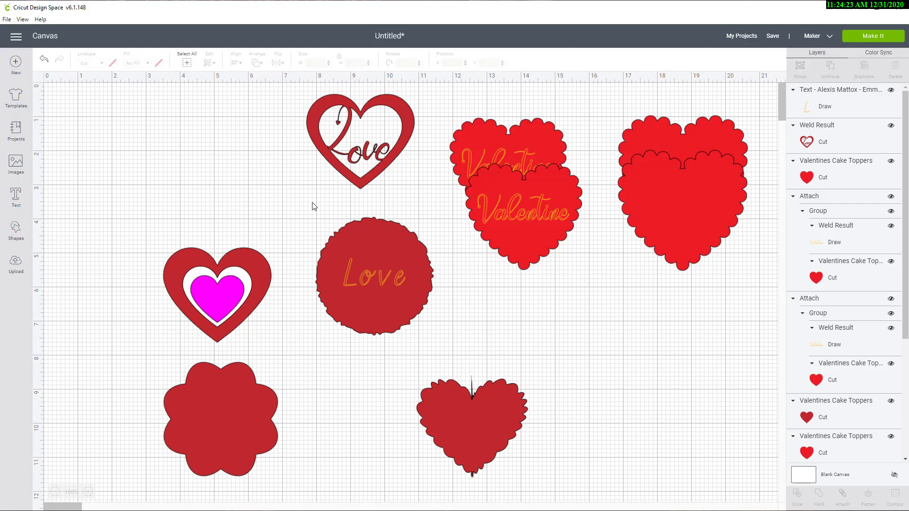
pyautogui.moveTo(312, 208); pyautogui.dragTo(380, 326)
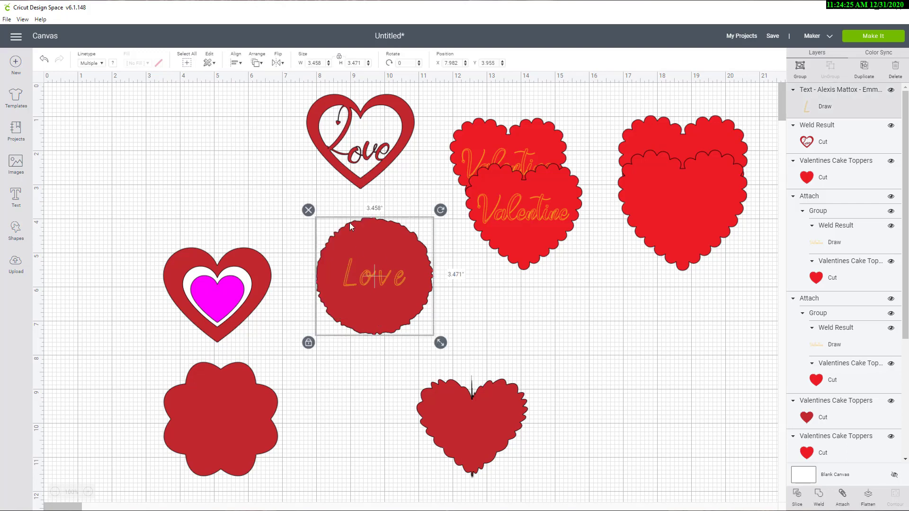
pyautogui.click(240, 65)
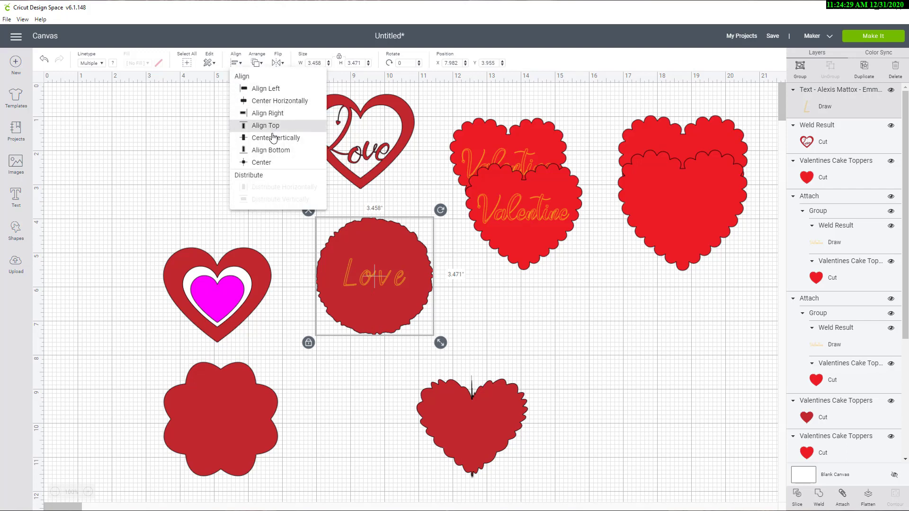
pyautogui.click(271, 137)
pyautogui.click(270, 144)
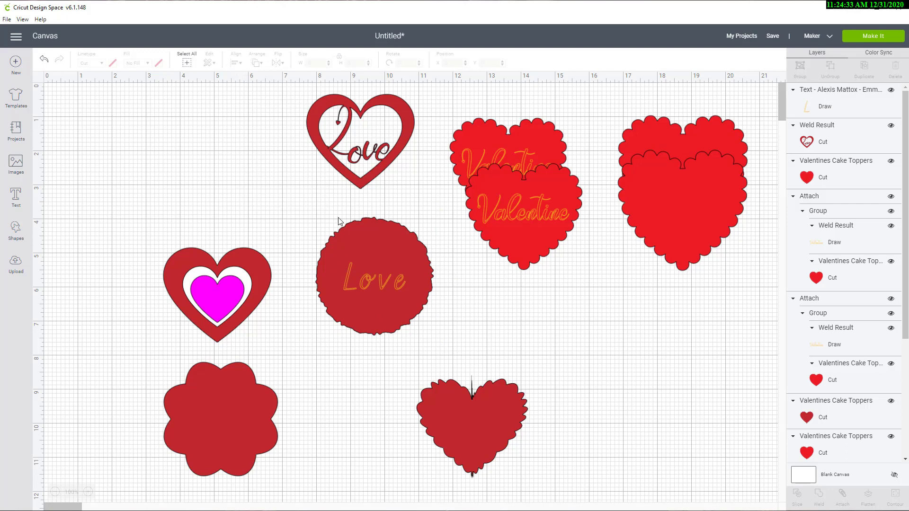
# Step: Attach the Love text to its circle, and place it together with a duplicate beneath the larger plain bright red hearts
pyautogui.moveTo(296, 204); pyautogui.dragTo(393, 335)
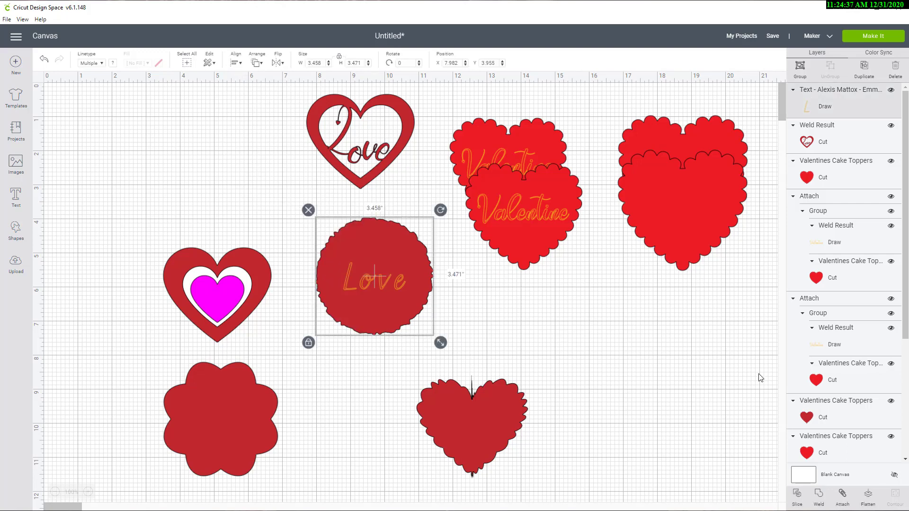
pyautogui.click(843, 499)
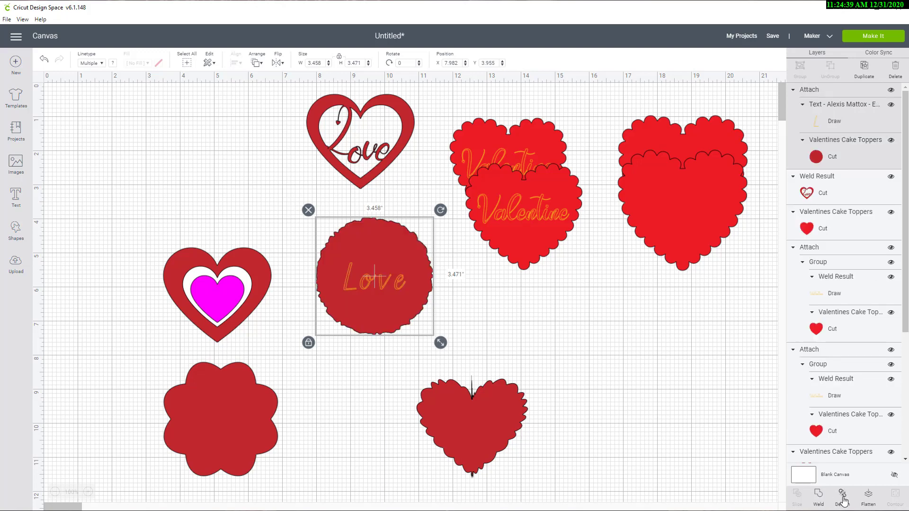
pyautogui.click(864, 68)
pyautogui.click(309, 202)
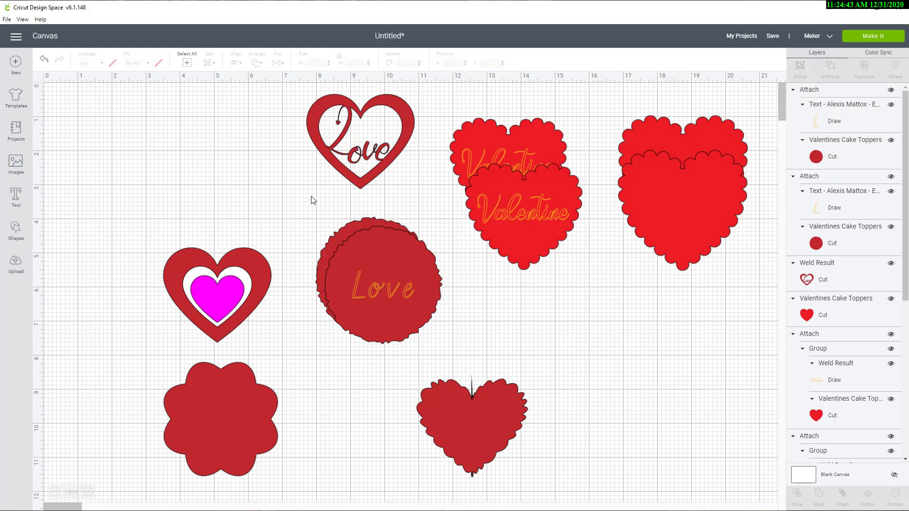
pyautogui.moveTo(305, 204); pyautogui.dragTo(689, 385)
# Step: Move the jagged dark red heart up a little and duplicate it, offsetting the copy to the right of the original
pyautogui.moveTo(488, 426); pyautogui.dragTo(490, 377)
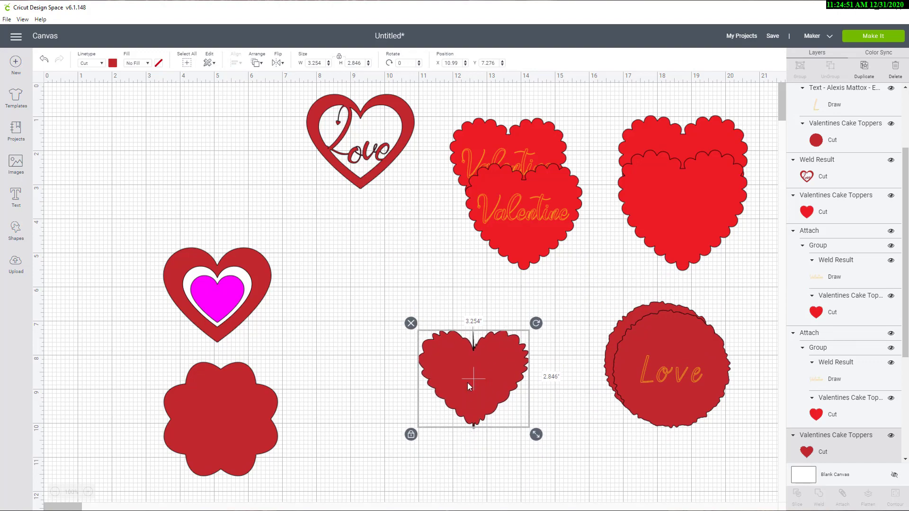
pyautogui.click(864, 67)
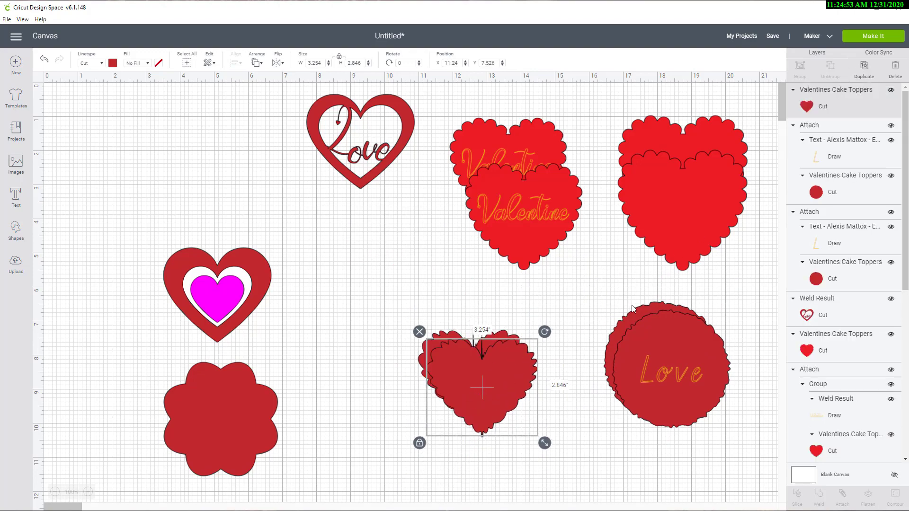
pyautogui.moveTo(506, 379); pyautogui.dragTo(532, 367)
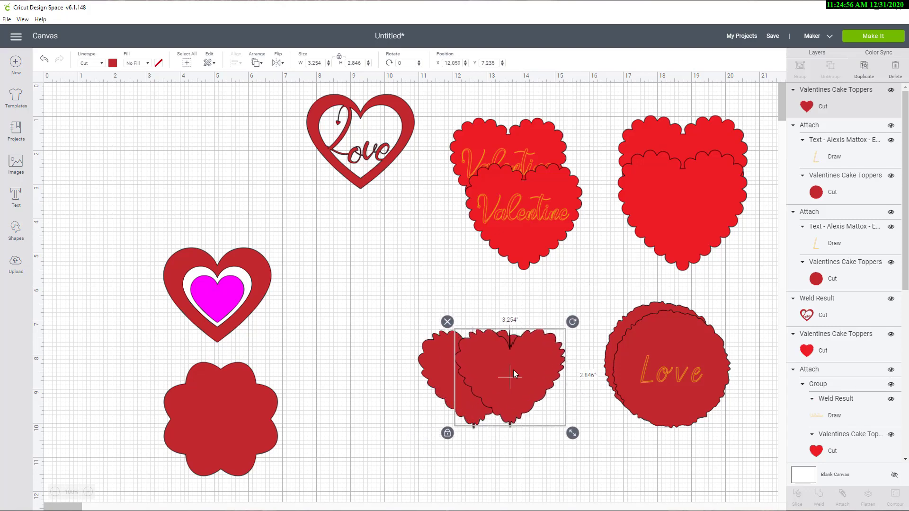
# Step: Move the dark red flower shape toward the jagged hearts and duplicate it, leaving the copy overlapping the original
pyautogui.click(204, 433)
pyautogui.moveTo(210, 430); pyautogui.dragTo(339, 422)
pyautogui.click(865, 66)
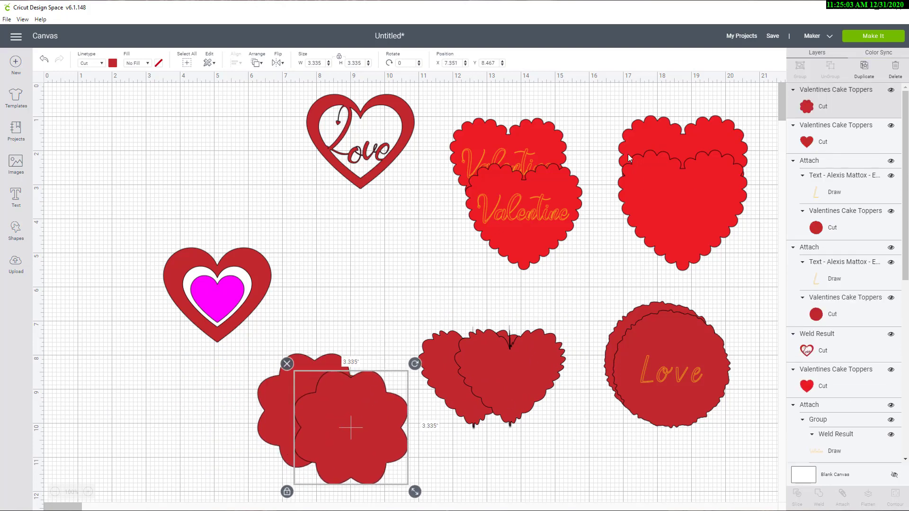
# Step: Group the three layers of the nested magenta, white and dark red heart, and place a duplicate of the group above it
pyautogui.click(232, 303)
pyautogui.click(265, 260)
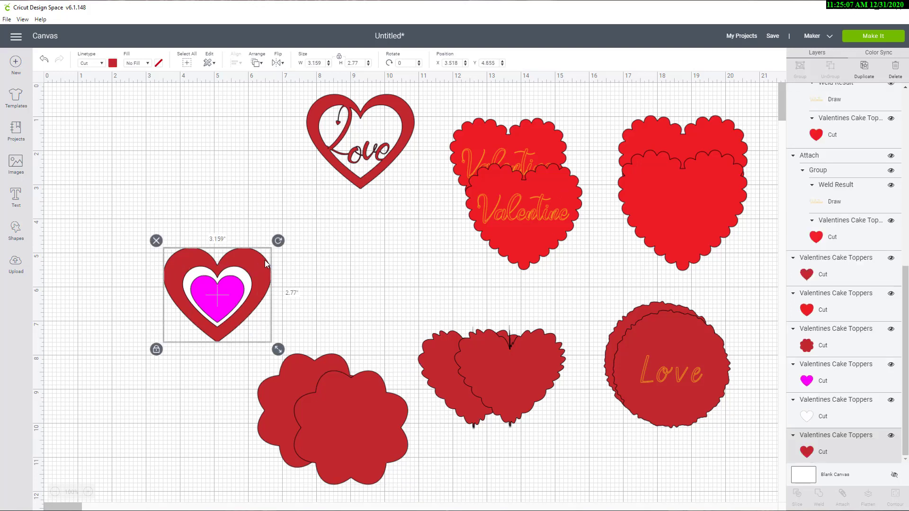
pyautogui.click(331, 270)
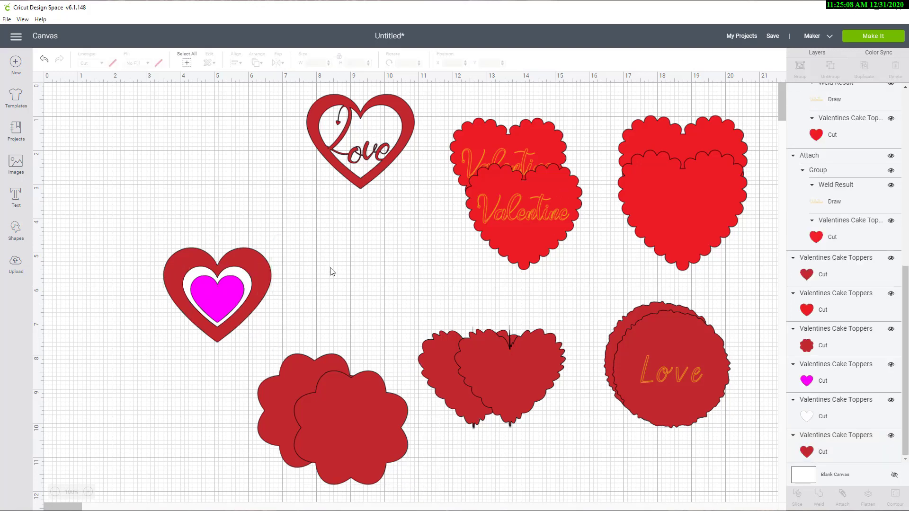
pyautogui.click(212, 296)
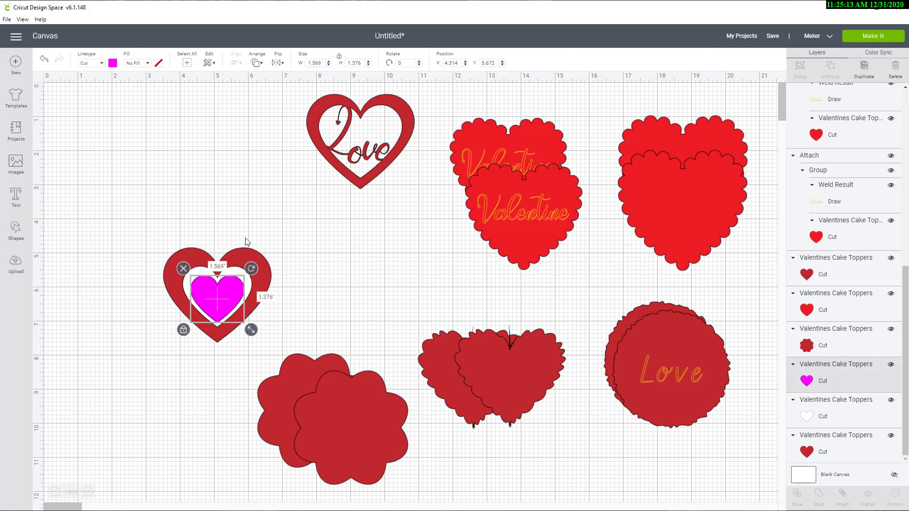
pyautogui.click(157, 229)
pyautogui.moveTo(131, 231); pyautogui.dragTo(229, 342)
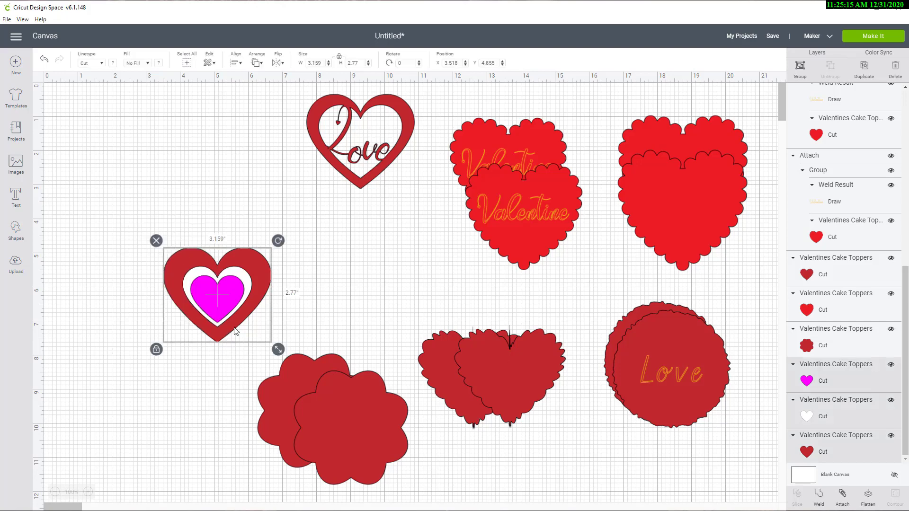
pyautogui.click(799, 71)
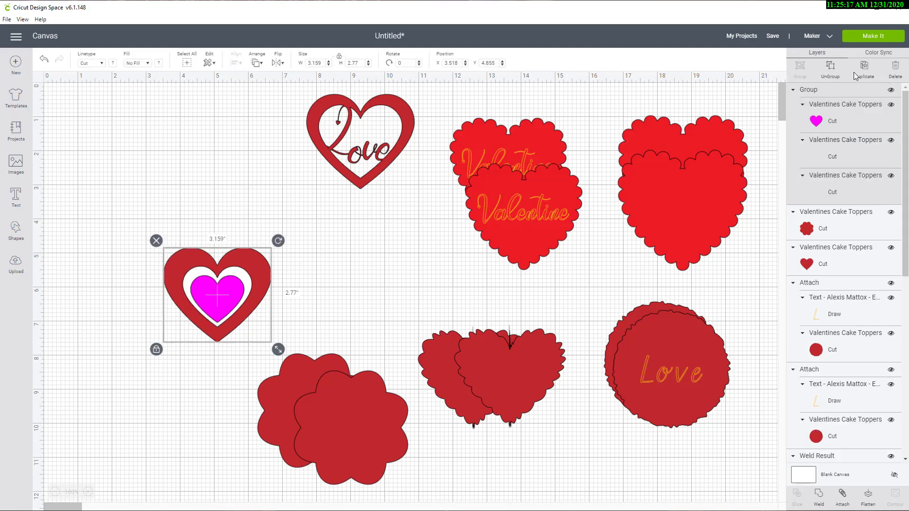
pyautogui.click(865, 66)
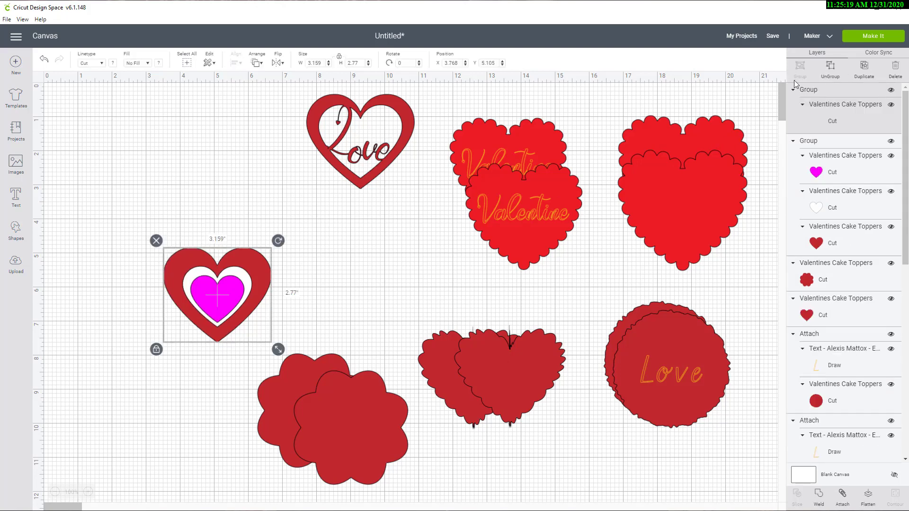
pyautogui.moveTo(239, 305); pyautogui.dragTo(236, 187)
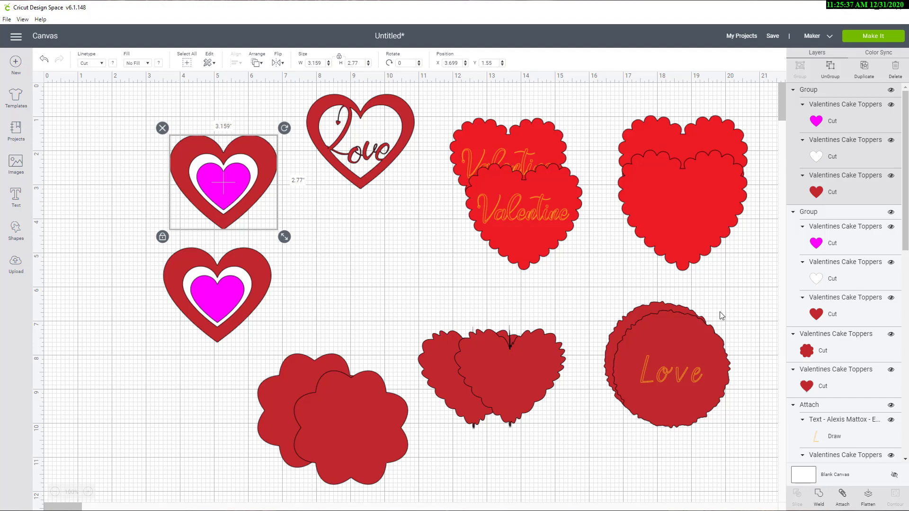
# Step: Save the project under the name Valentine Cake Topper
pyautogui.click(772, 37)
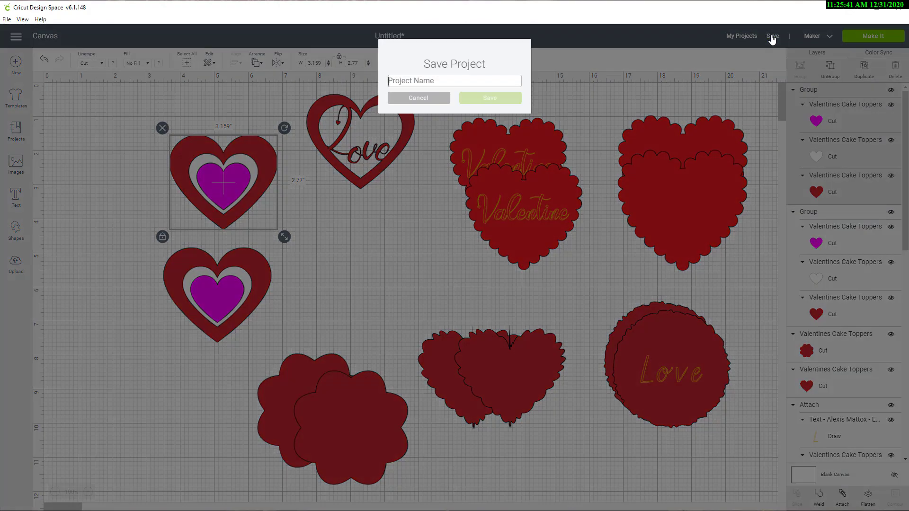
pyautogui.write('Valent')
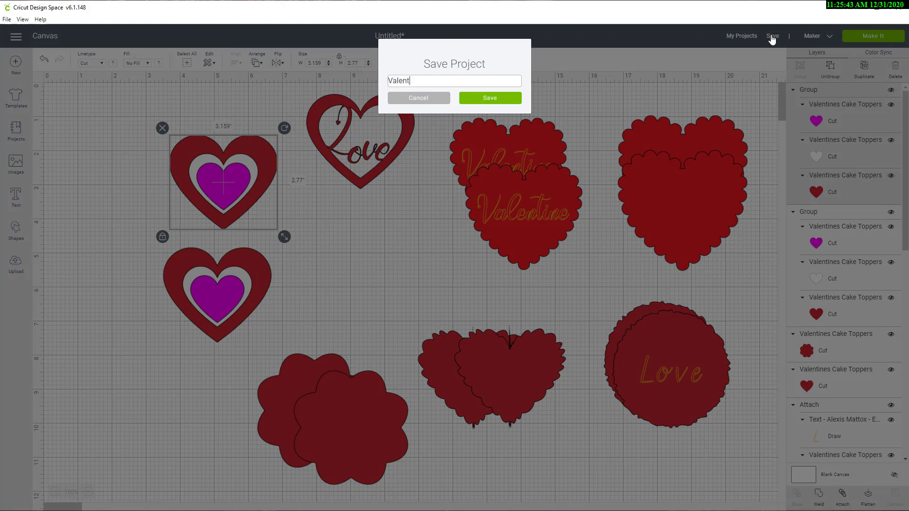
pyautogui.write('ine Cake Topper')
pyautogui.press('Return')
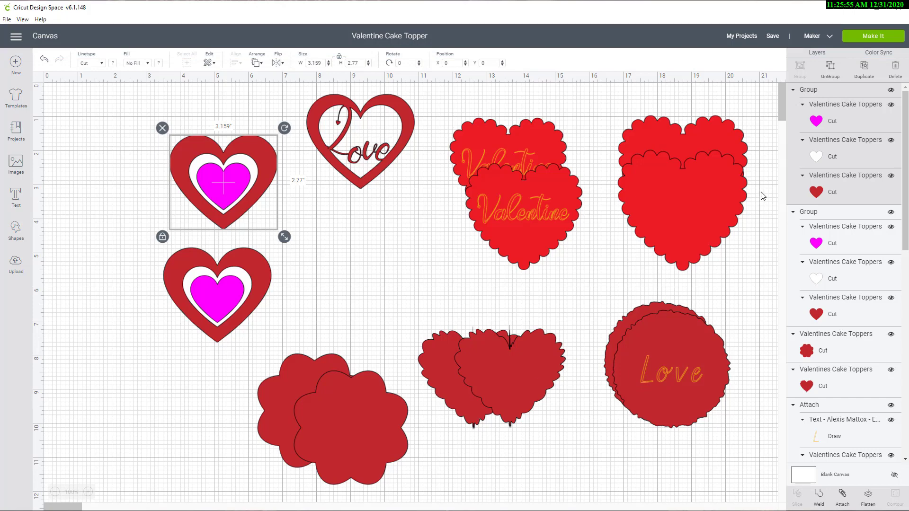
# Step: Send the project to mat preparation and review the magenta mat 2 and the dark red mat 3
pyautogui.click(867, 36)
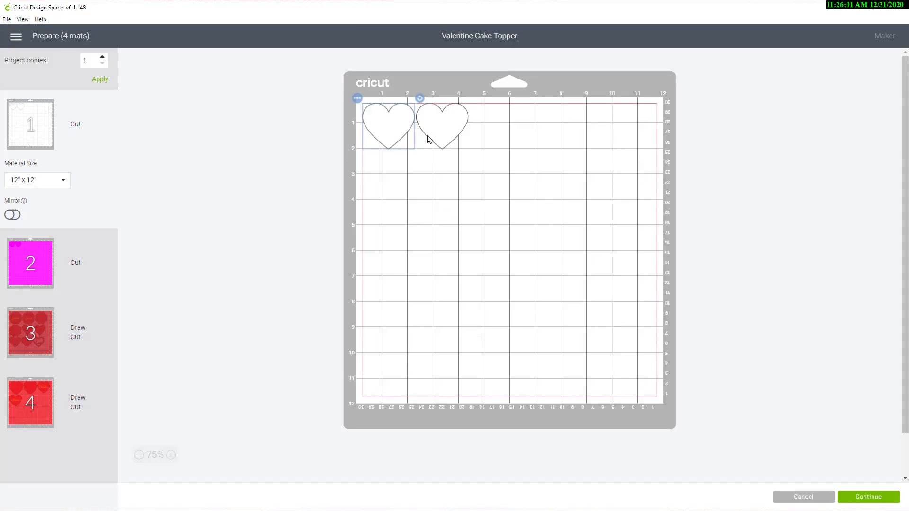
pyautogui.click(35, 262)
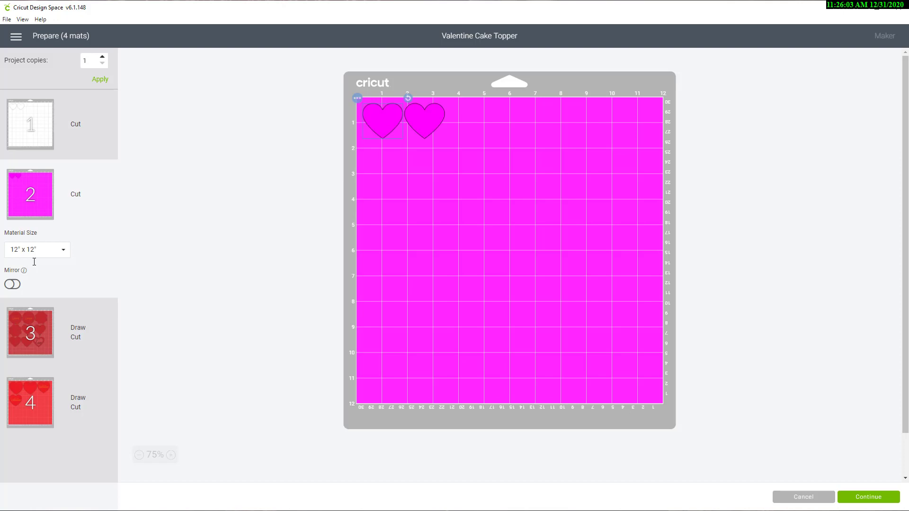
pyautogui.click(32, 333)
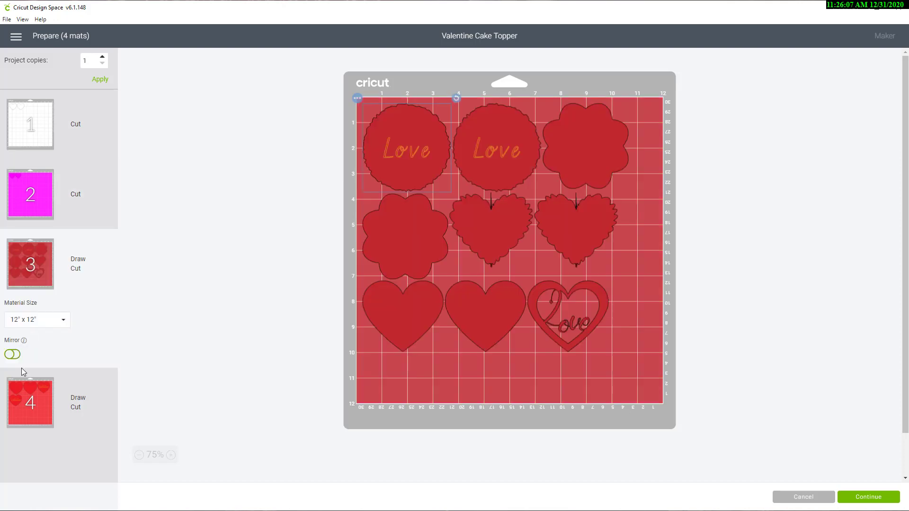
# Step: On mat 4, place the two Valentine hearts side by side in the mat's lower right corner, away from the plain hearts
pyautogui.click(22, 392)
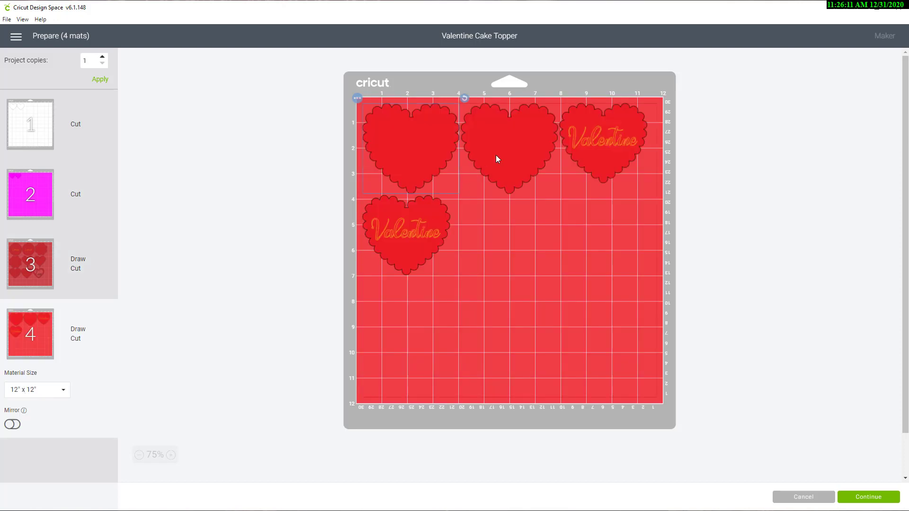
pyautogui.moveTo(595, 143); pyautogui.dragTo(636, 367)
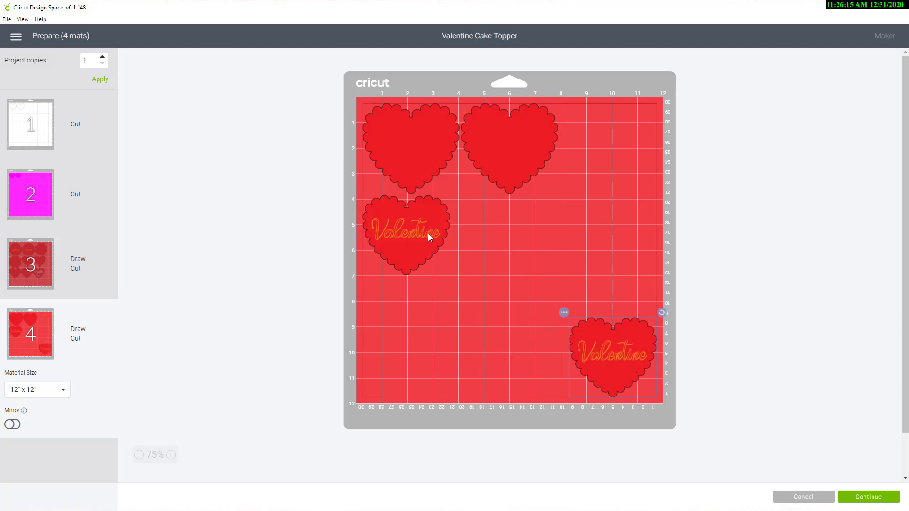
pyautogui.moveTo(429, 235); pyautogui.dragTo(540, 374)
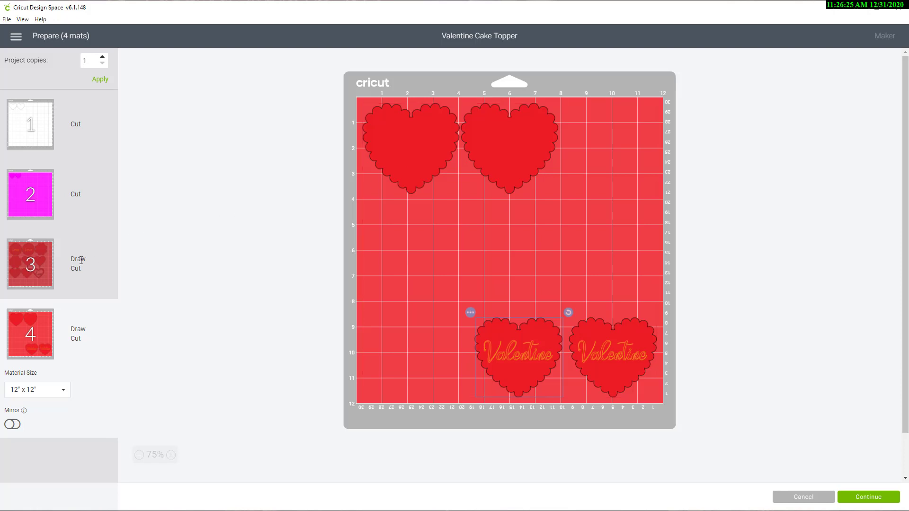
# Step: On mat 3, move the two plain hearts and the Love cutout heart down to the mat's bottom edge, with the Love heart in the right corner
pyautogui.click(43, 264)
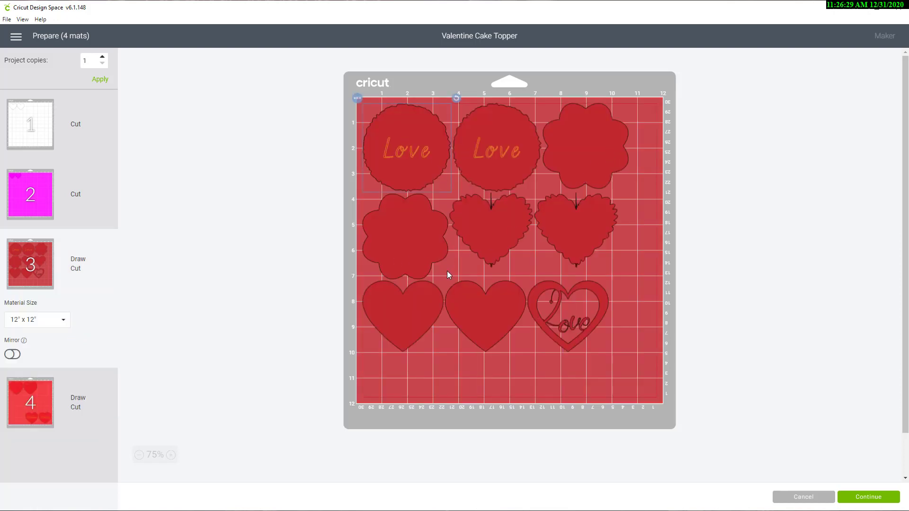
pyautogui.moveTo(407, 317); pyautogui.dragTo(397, 364)
pyautogui.moveTo(462, 331); pyautogui.dragTo(472, 375)
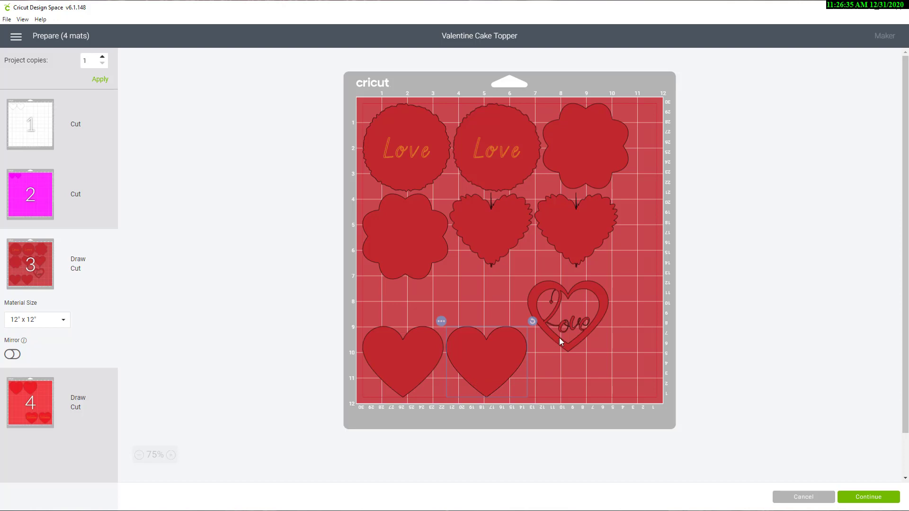
pyautogui.moveTo(560, 341); pyautogui.dragTo(610, 402)
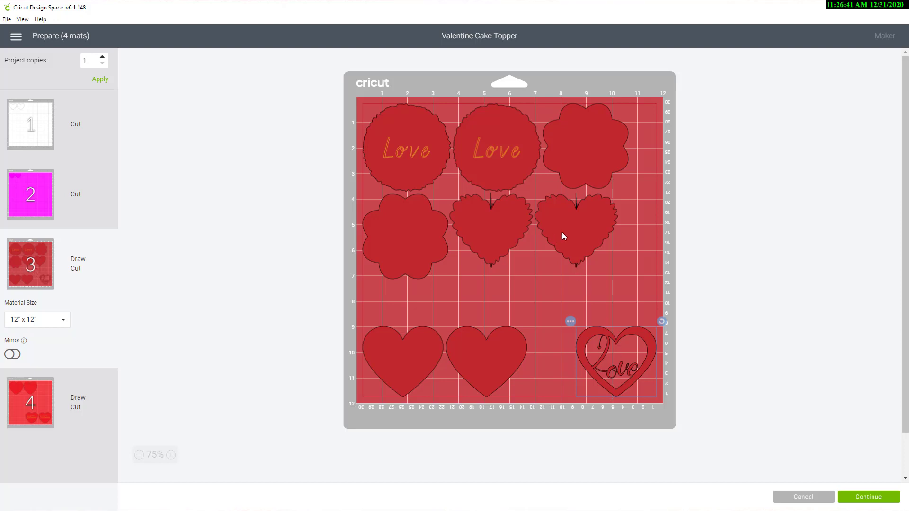
# Step: Stack the two jagged hearts along mat 3's upper right edge and space the two flower shapes side by side below the Love circles
pyautogui.moveTo(562, 232); pyautogui.dragTo(601, 260)
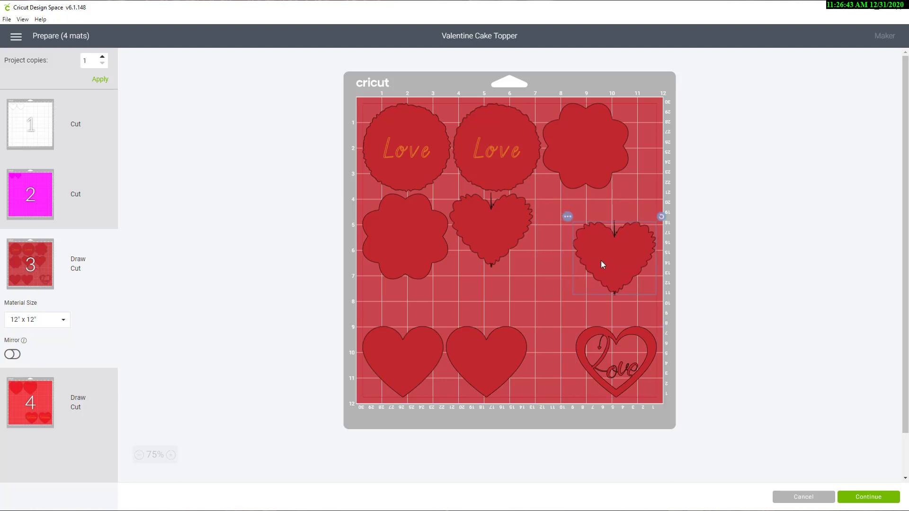
pyautogui.moveTo(490, 228); pyautogui.dragTo(549, 300)
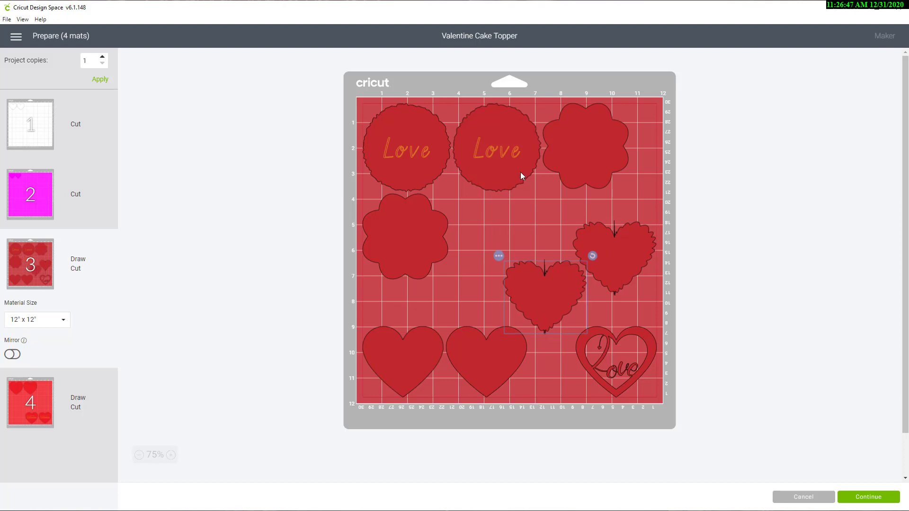
pyautogui.moveTo(562, 162); pyautogui.dragTo(485, 252)
pyautogui.moveTo(600, 251); pyautogui.dragTo(611, 125)
pyautogui.moveTo(557, 298); pyautogui.dragTo(629, 225)
pyautogui.moveTo(507, 232); pyautogui.dragTo(507, 255)
pyautogui.moveTo(418, 240); pyautogui.dragTo(414, 257)
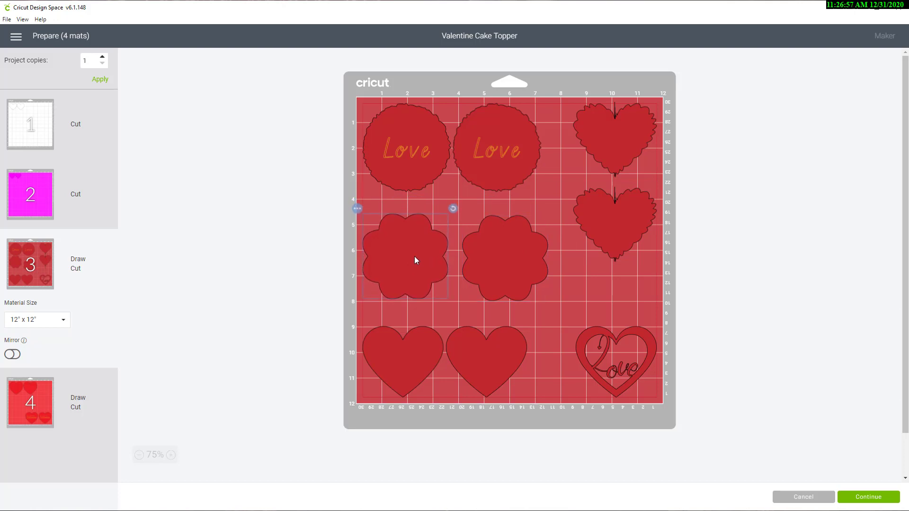